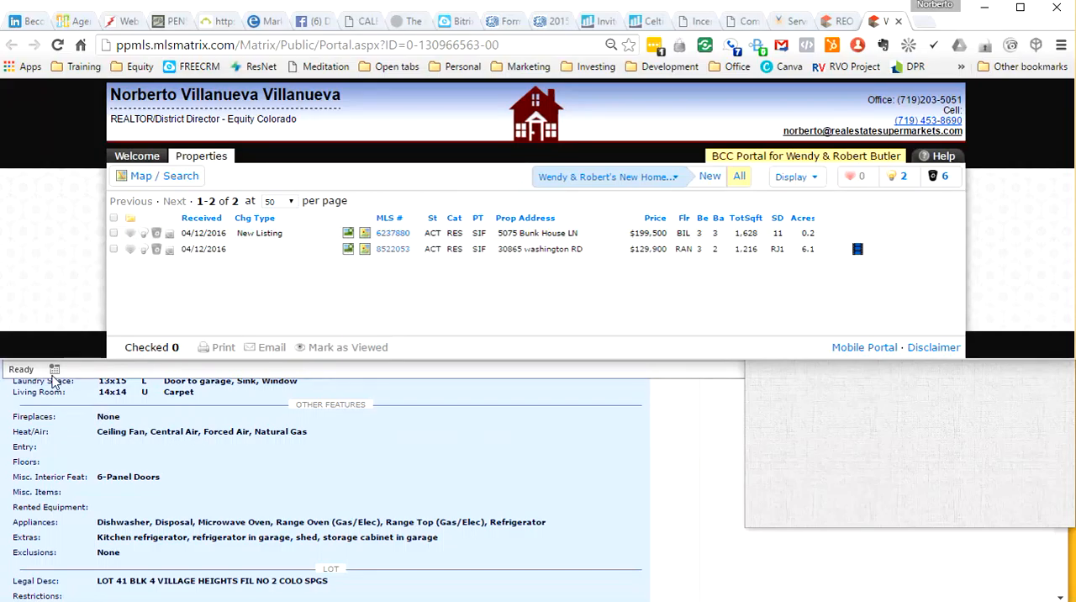
Step: Switch to StopwatchTimer and start the stopwatch
{"action": "key", "text": "alt+Tab"}
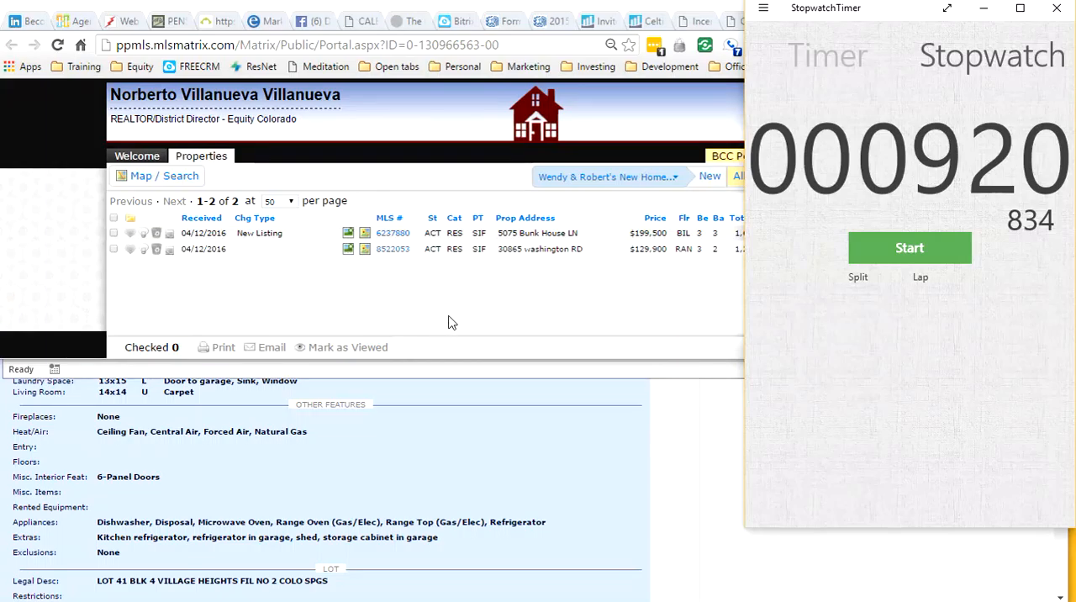
{"action": "left_click", "coordinate": [894, 257]}
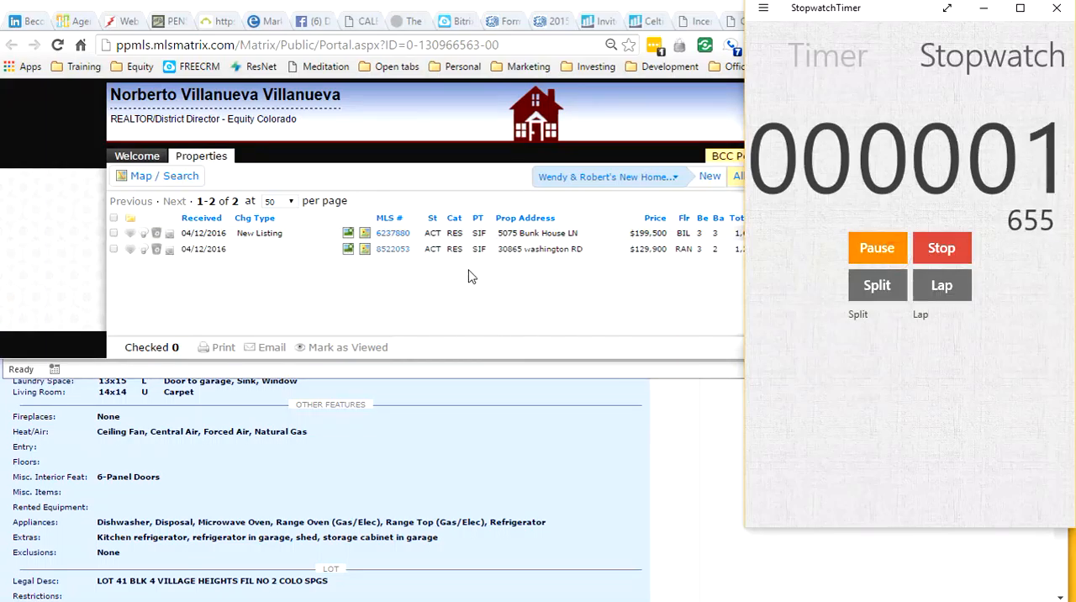
Step: Return to the client portal and copy the first listing's MLS number, 6237880
{"action": "left_click", "coordinate": [443, 243]}
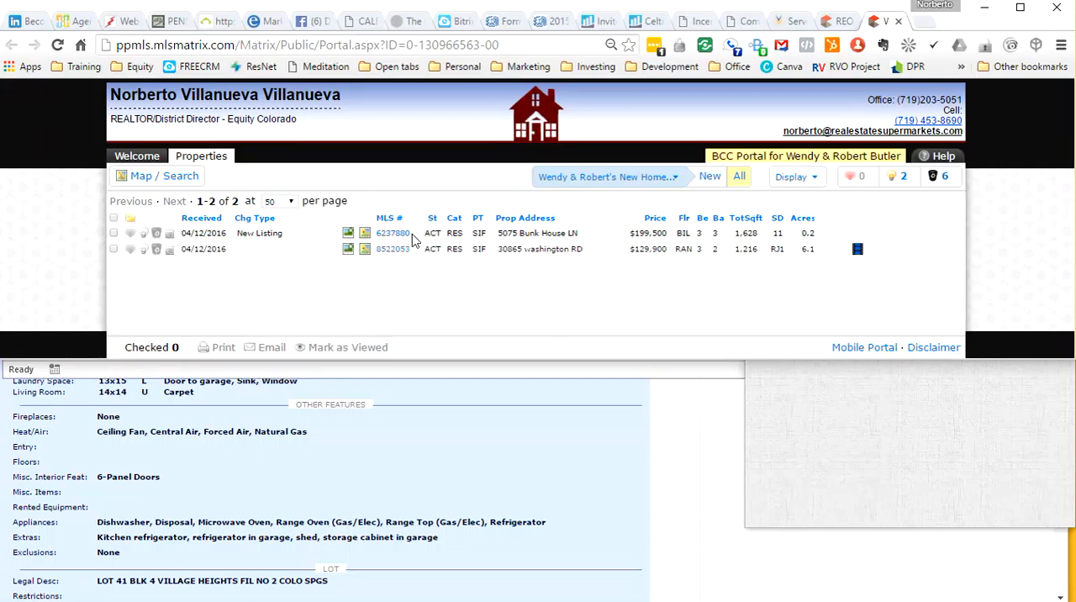
{"action": "left_click_drag", "start_coordinate": [410, 239], "coordinate": [384, 241]}
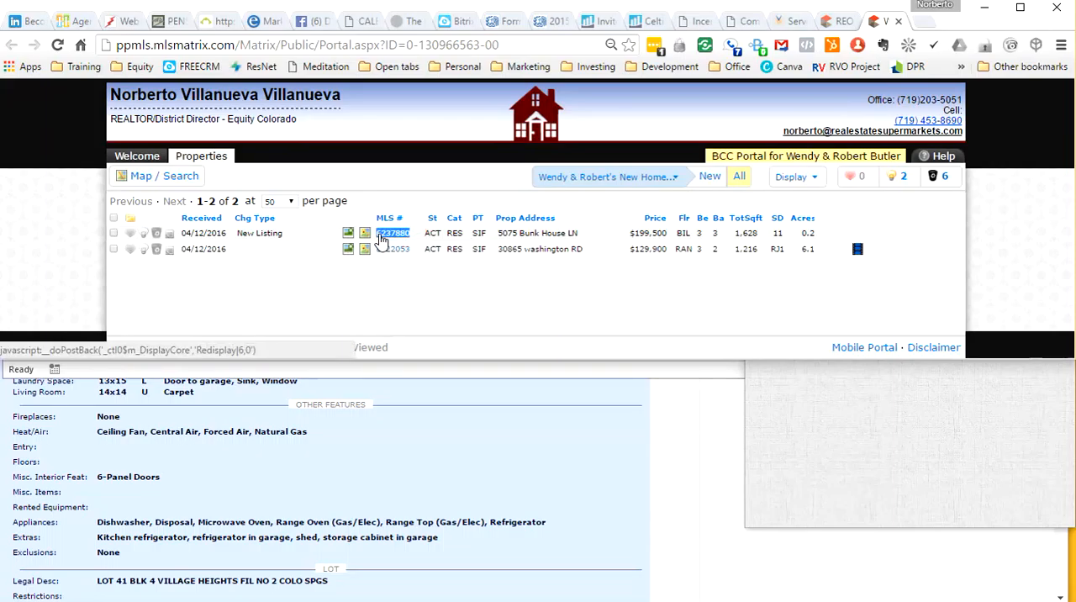
{"action": "right_click", "coordinate": [383, 238]}
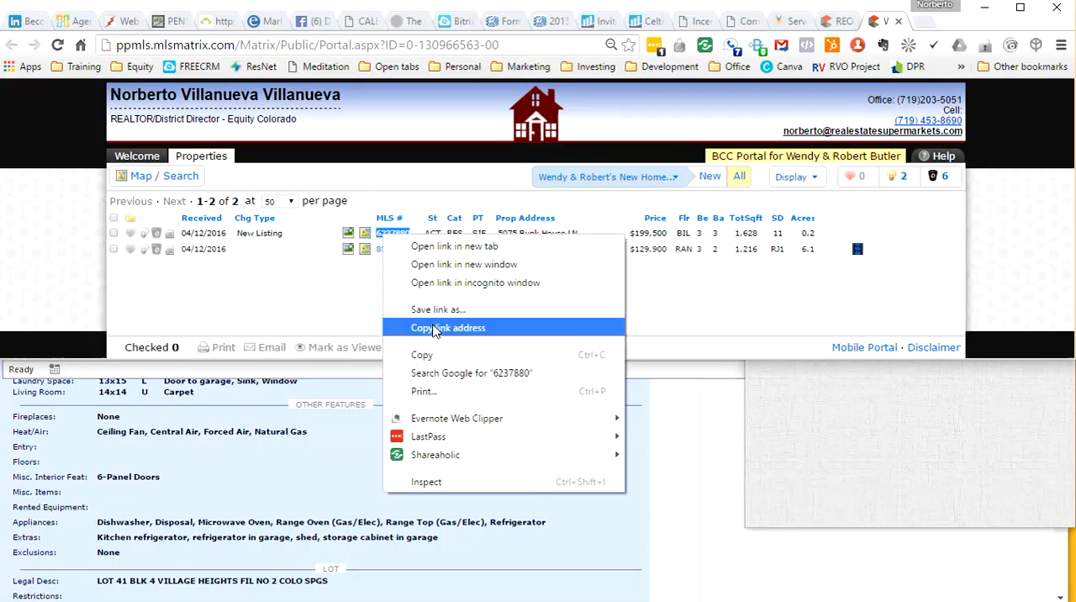
{"action": "left_click", "coordinate": [431, 354]}
Step: Switch to the other Matrix browser window and open the residential Default Search form
{"action": "left_click", "coordinate": [699, 460]}
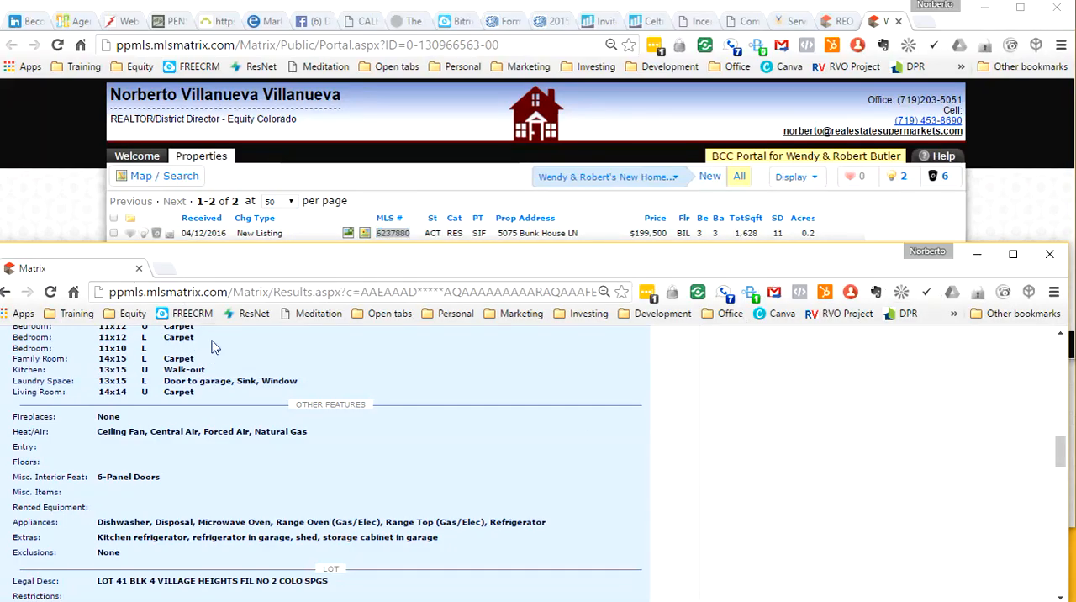
{"action": "scroll", "coordinate": [499, 546], "scroll_direction": "up", "scroll_amount": 10}
{"action": "mouse_move", "coordinate": [154, 351]}
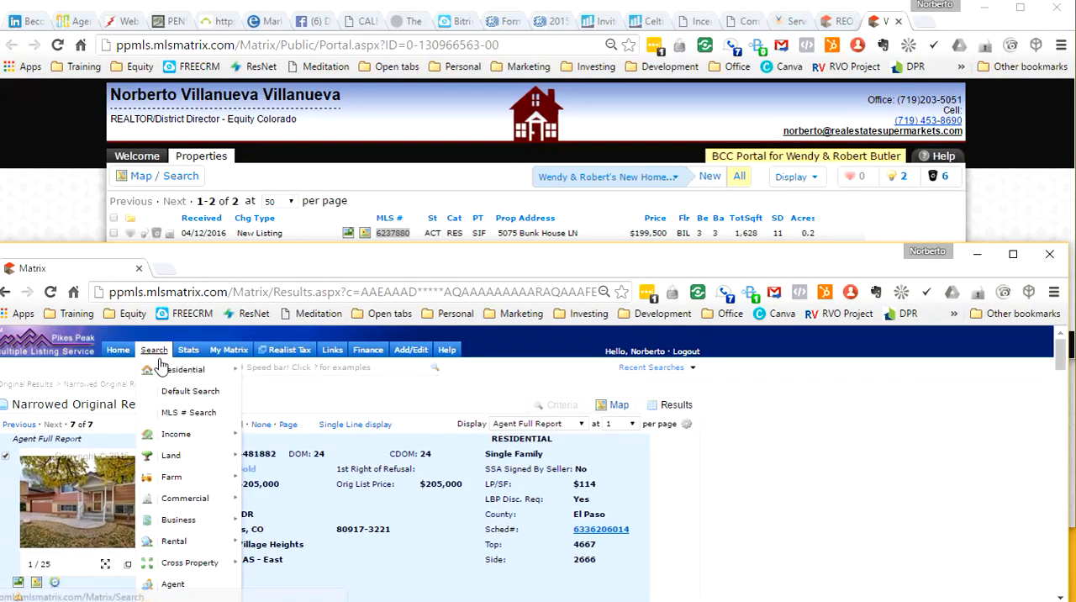
{"action": "left_click", "coordinate": [178, 392]}
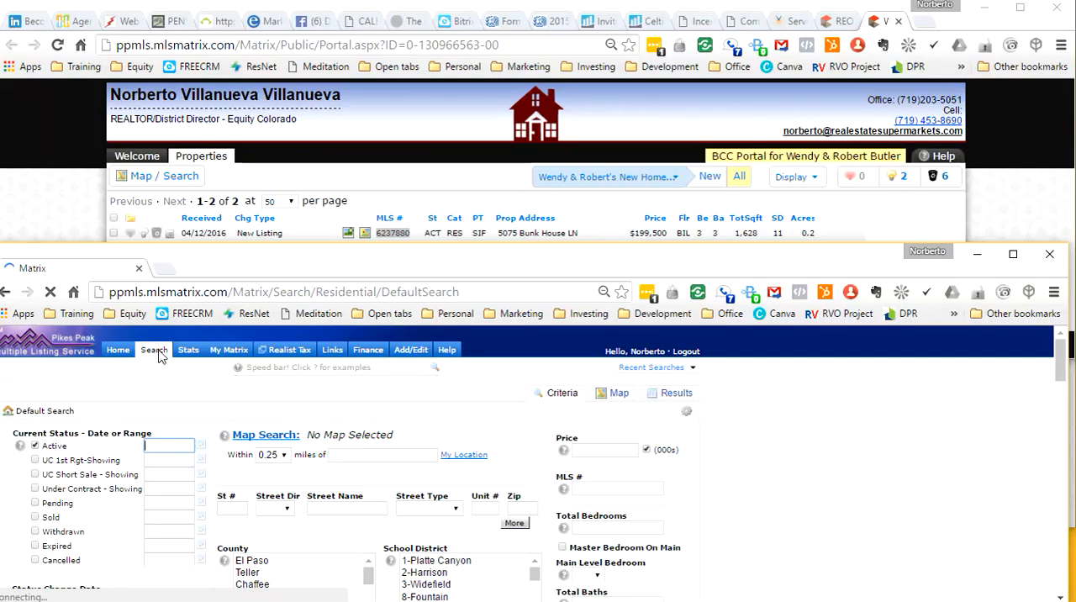
{"action": "mouse_move", "coordinate": [160, 355]}
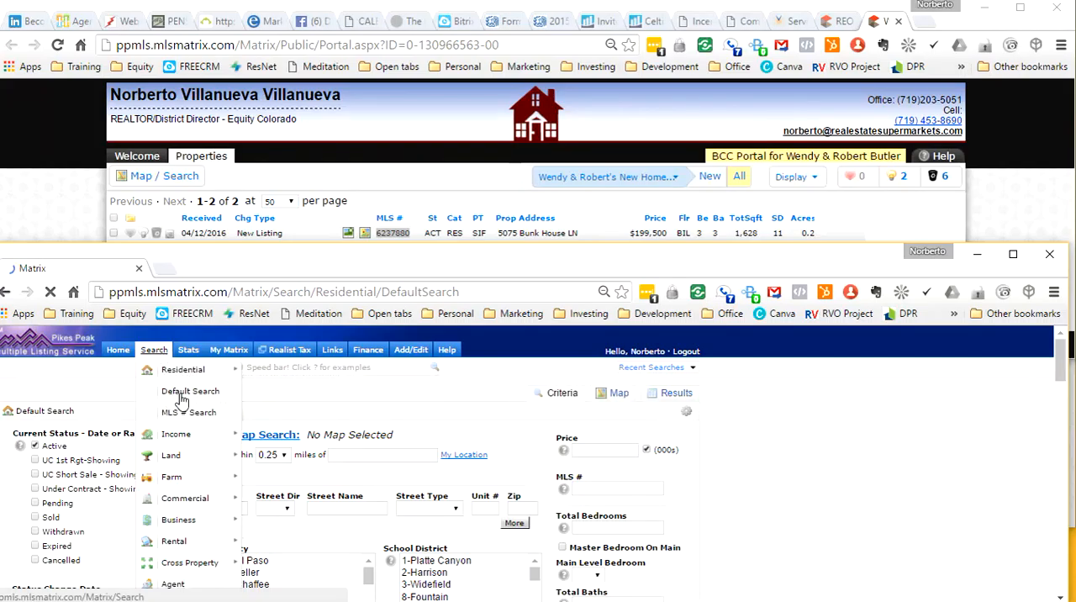
Step: Paste MLS number 6237880 as the centre of the map radius search
{"action": "left_click", "coordinate": [357, 461]}
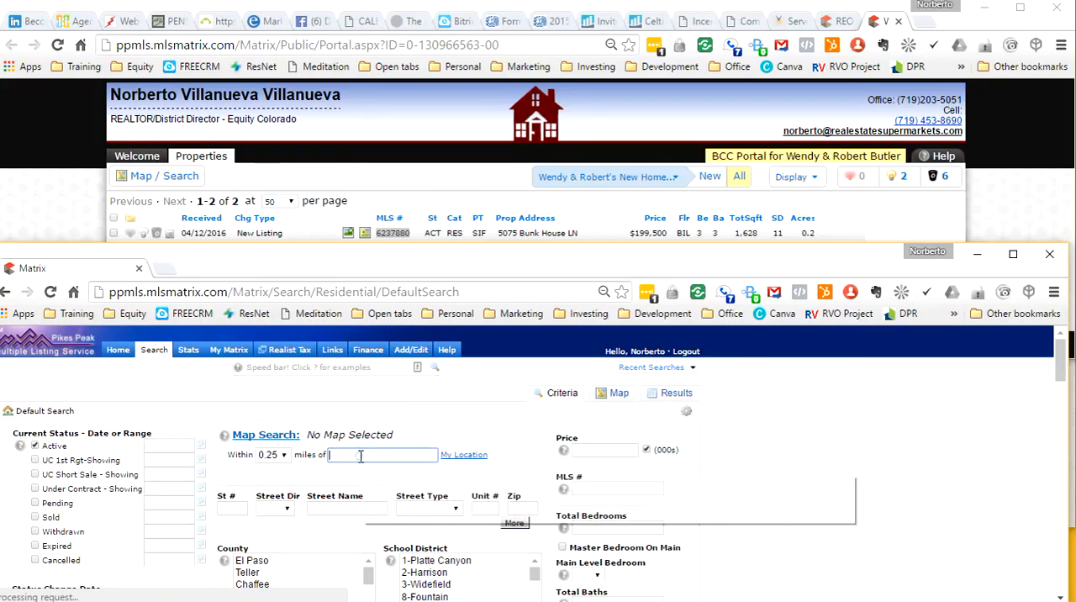
{"action": "right_click", "coordinate": [360, 455]}
{"action": "left_click", "coordinate": [412, 272]}
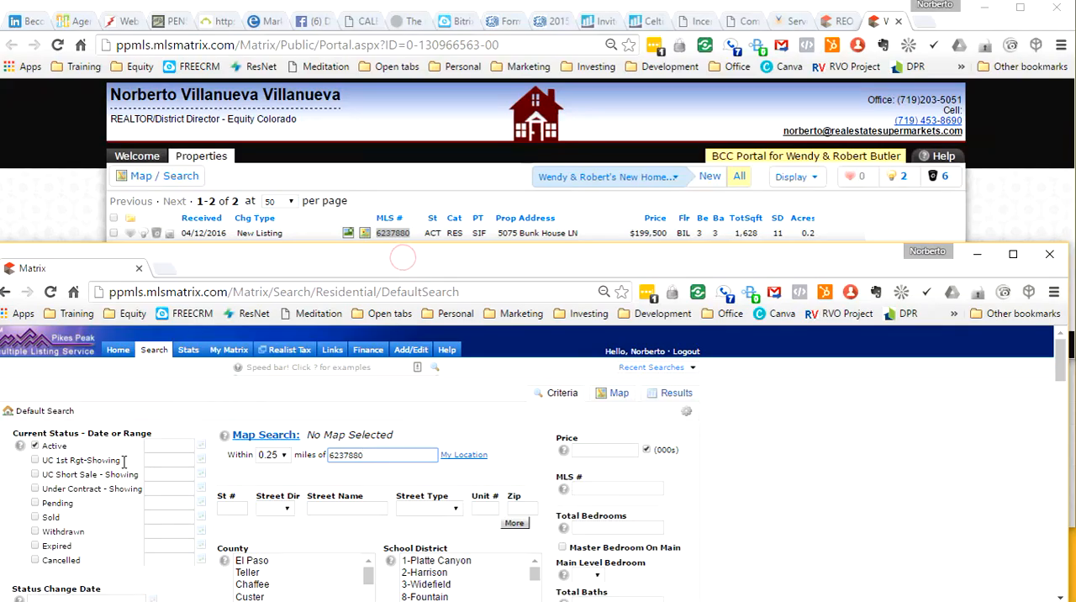
Step: Include the UC 1st Rgt-Showing, Under Contract - Showing, Pending and Sold statuses in the search criteria
{"action": "left_click", "coordinate": [36, 461]}
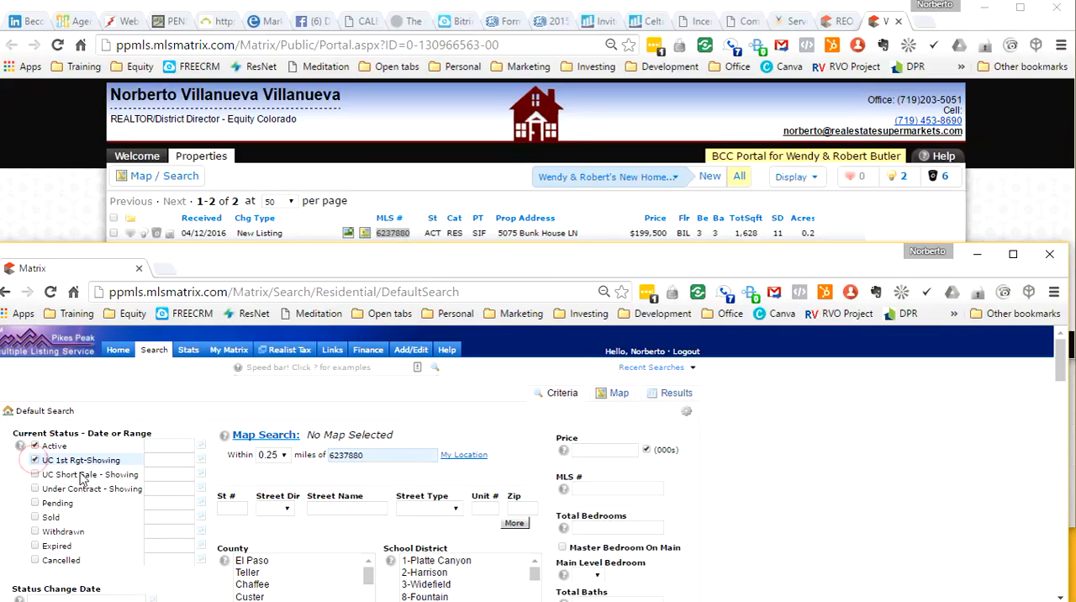
{"action": "left_click", "coordinate": [34, 488]}
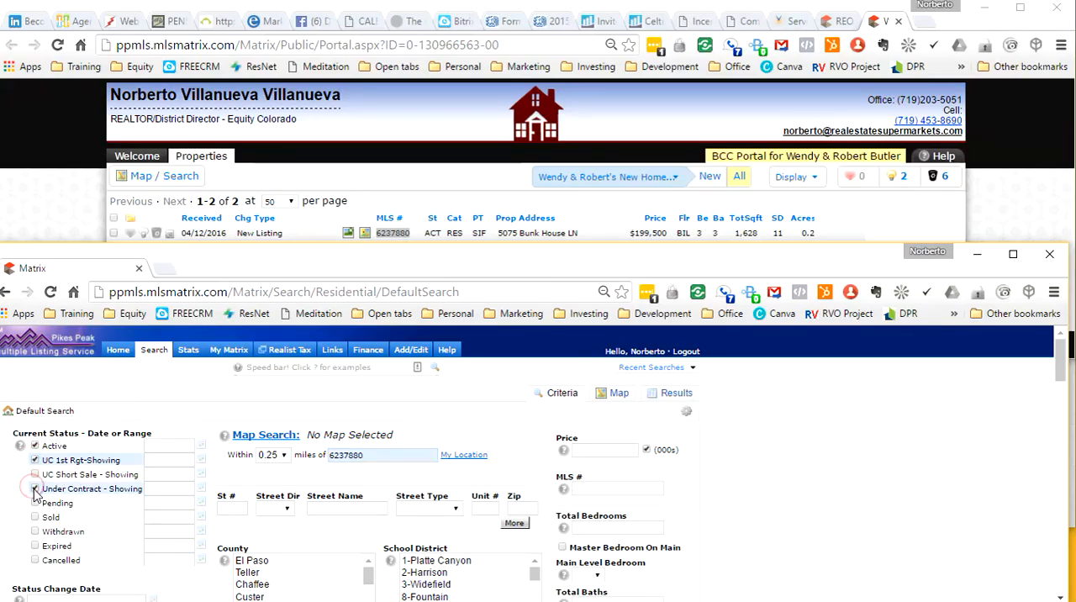
{"action": "left_click", "coordinate": [35, 502]}
{"action": "left_click", "coordinate": [35, 517]}
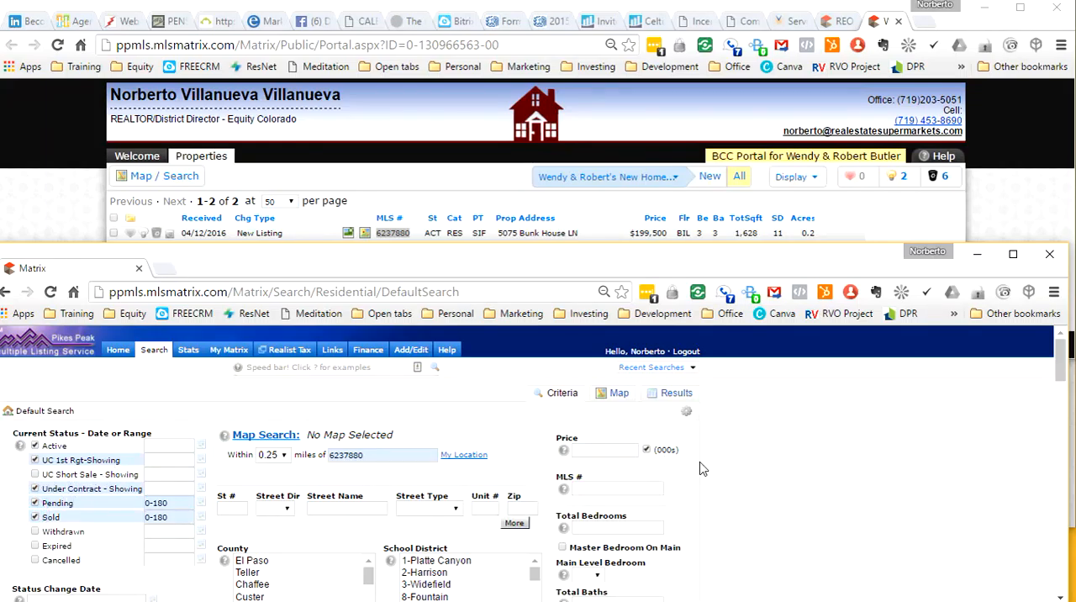
Step: Restrict the property type to Single Family and the floor plan to Bi-level
{"action": "scroll", "coordinate": [702, 465], "scroll_direction": "down", "scroll_amount": 1}
{"action": "scroll", "coordinate": [702, 468], "scroll_direction": "down", "scroll_amount": 1}
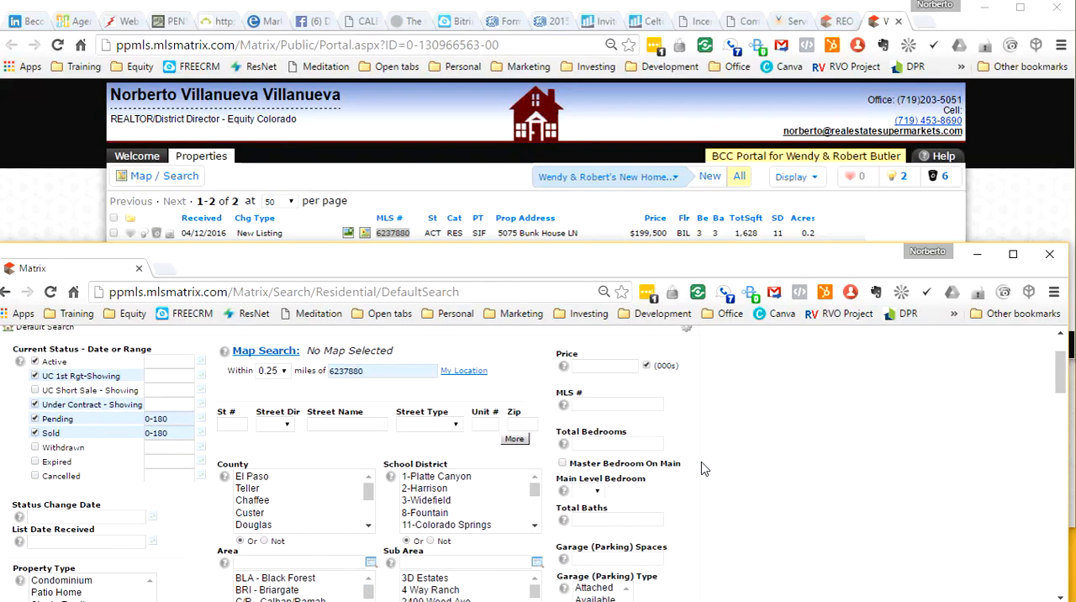
{"action": "left_click", "coordinate": [92, 531]}
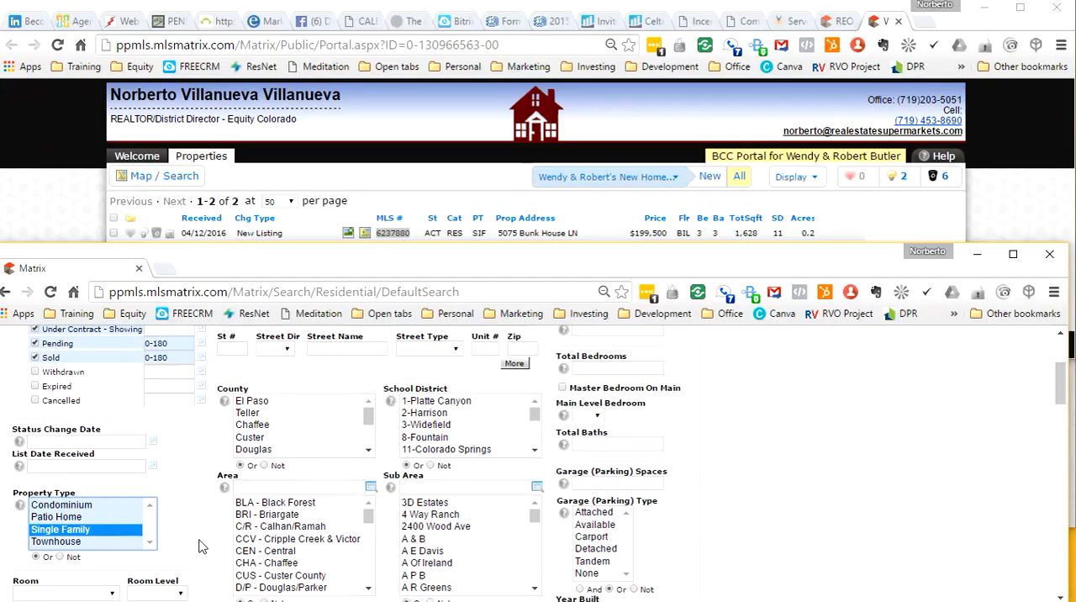
{"action": "scroll", "coordinate": [200, 546], "scroll_direction": "down", "scroll_amount": 2}
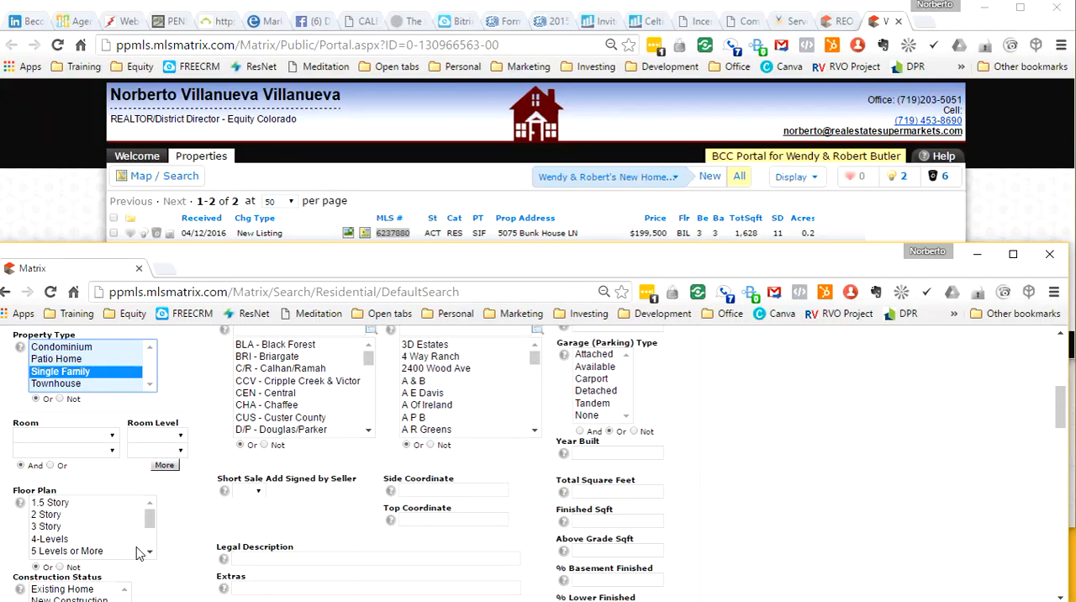
{"action": "left_click", "coordinate": [151, 541]}
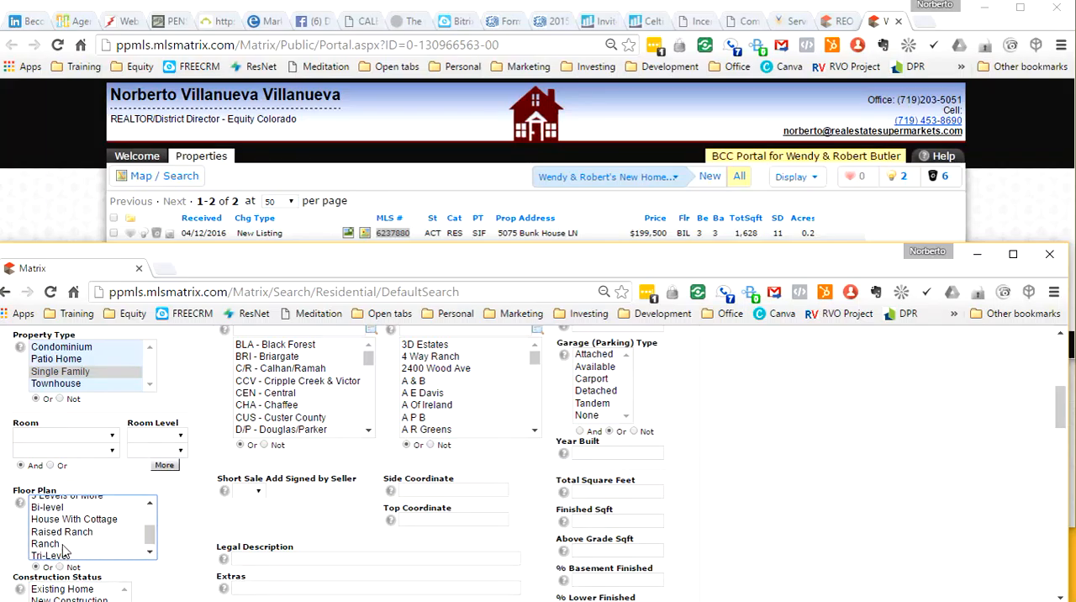
{"action": "left_click", "coordinate": [67, 508]}
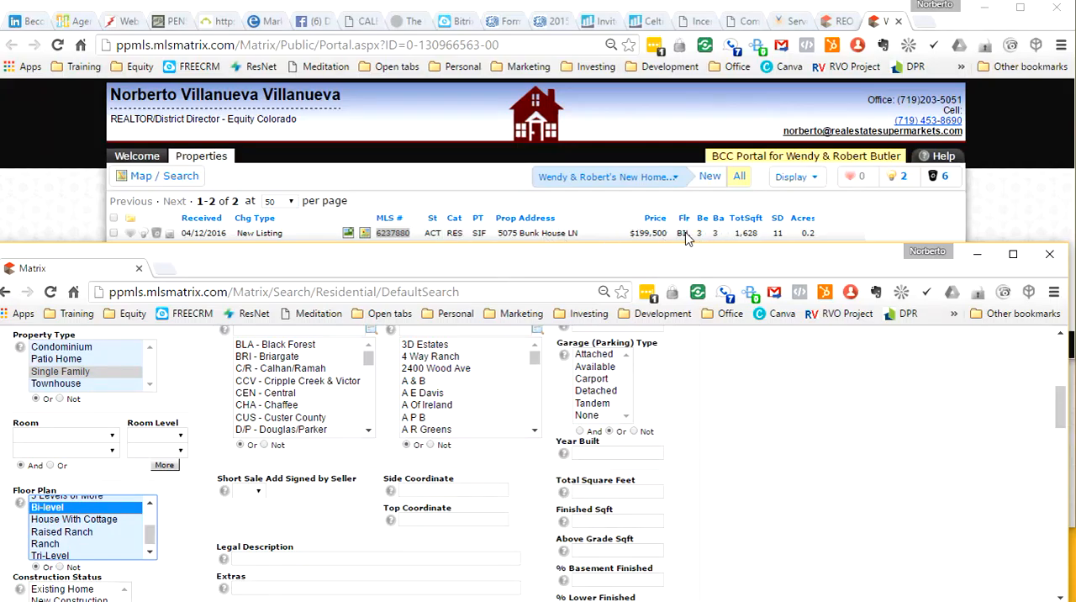
{"action": "left_click", "coordinate": [202, 552]}
Step: Multiply the stored memory value by 0.8 in Calculator and enter 1302- as the lower limit of Total Square Feet
{"action": "scroll", "coordinate": [202, 552], "scroll_direction": "down", "scroll_amount": 2}
{"action": "scroll", "coordinate": [202, 555], "scroll_direction": "up", "scroll_amount": 5}
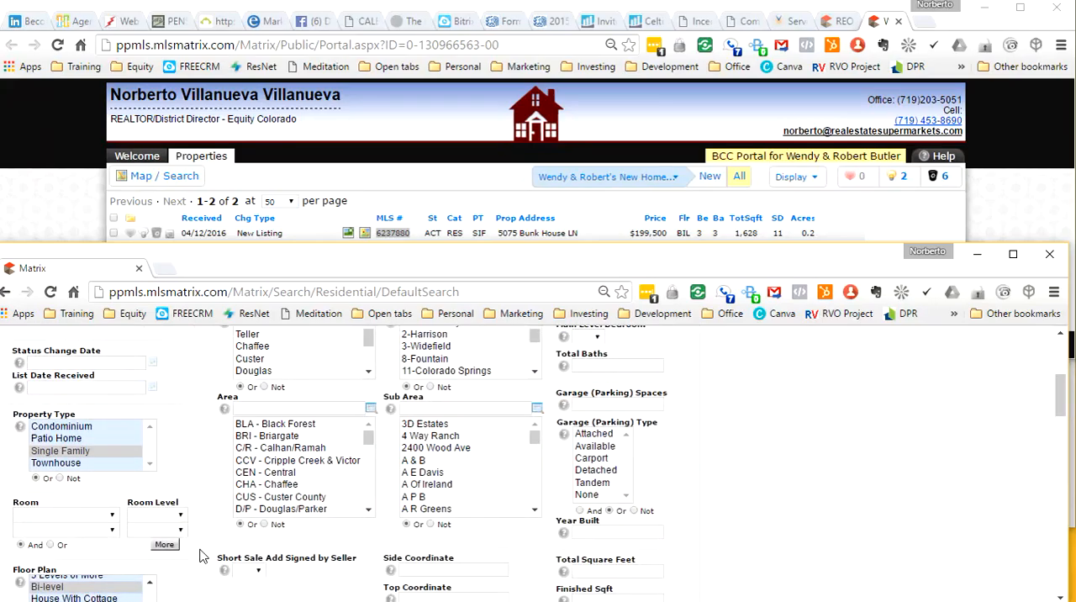
{"action": "scroll", "coordinate": [598, 471], "scroll_direction": "down", "scroll_amount": 3}
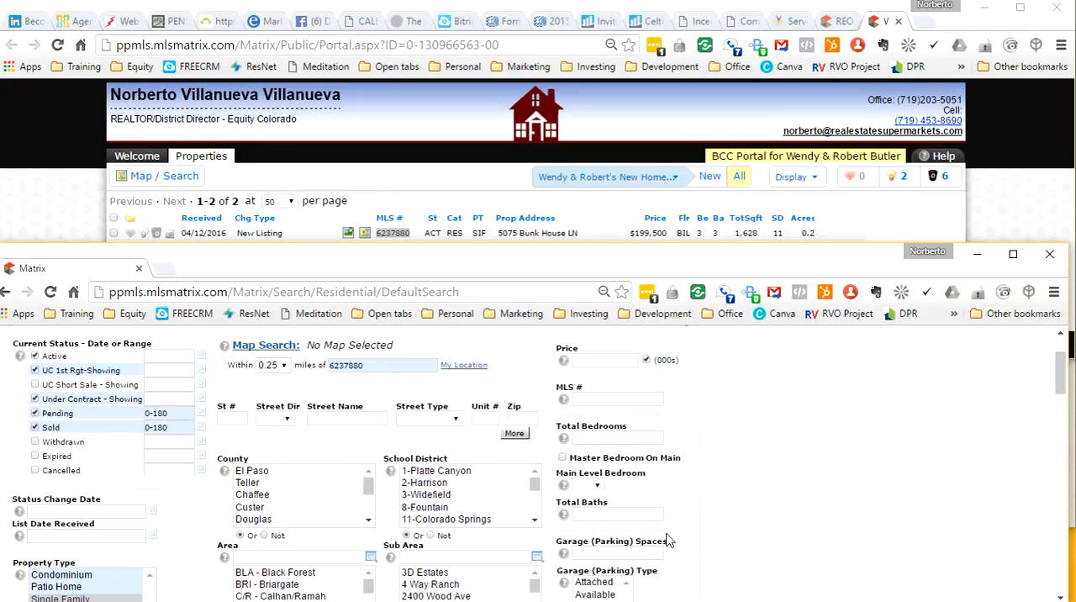
{"action": "left_click", "coordinate": [586, 492]}
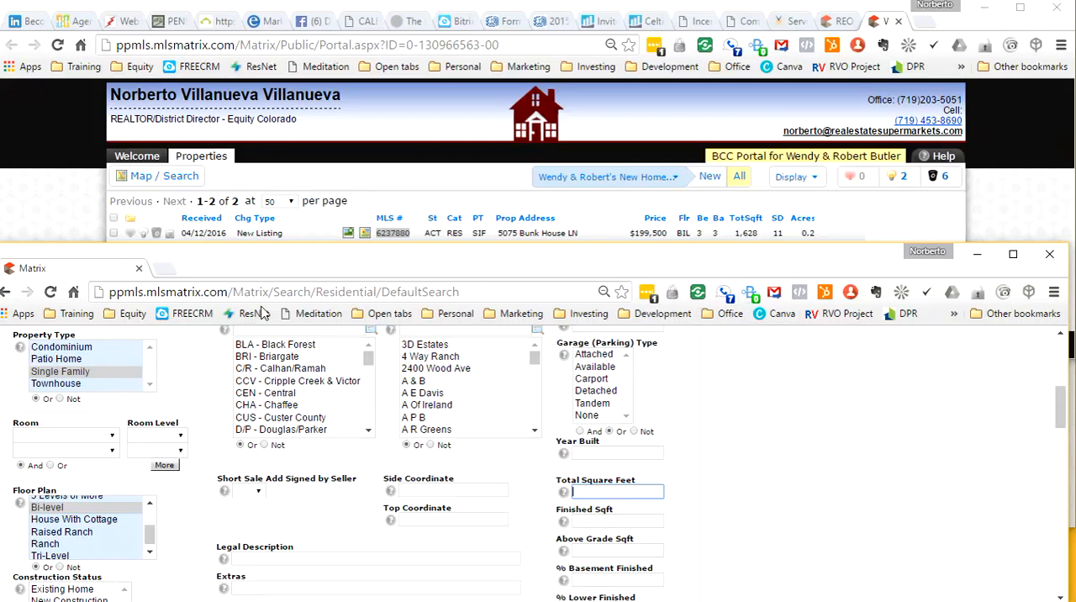
{"action": "key", "text": "alt+Tab"}
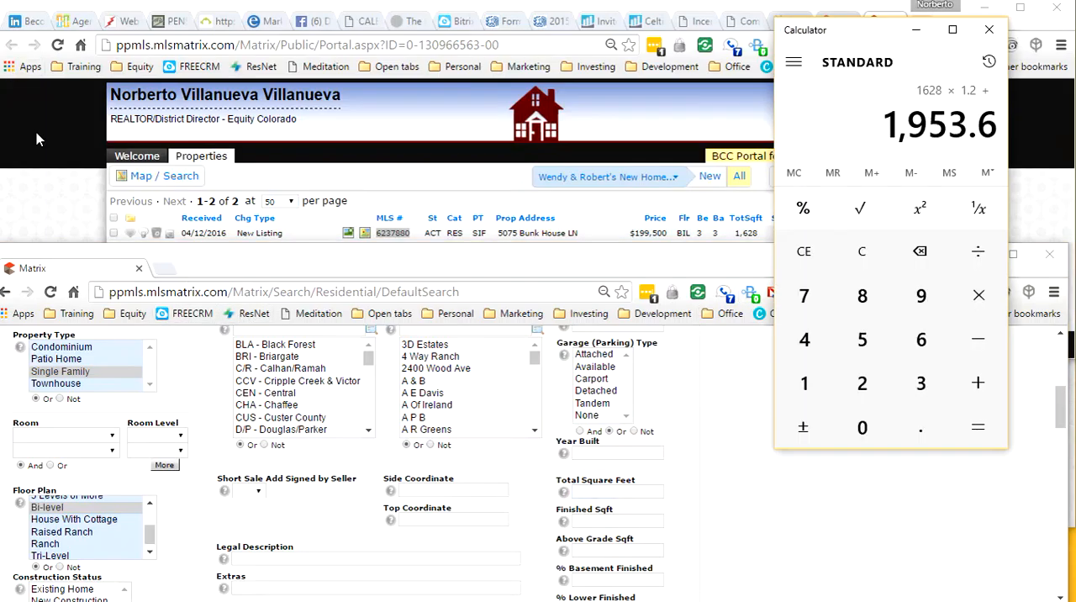
{"action": "left_click", "coordinate": [851, 254]}
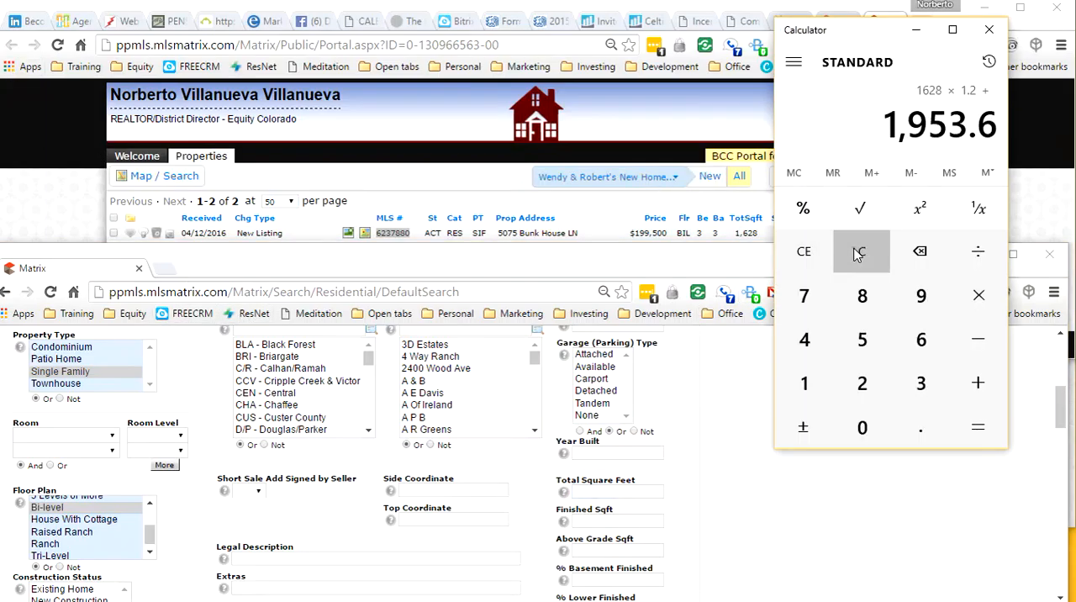
{"action": "left_click", "coordinate": [828, 176]}
{"action": "type", "text": "*.8+"}
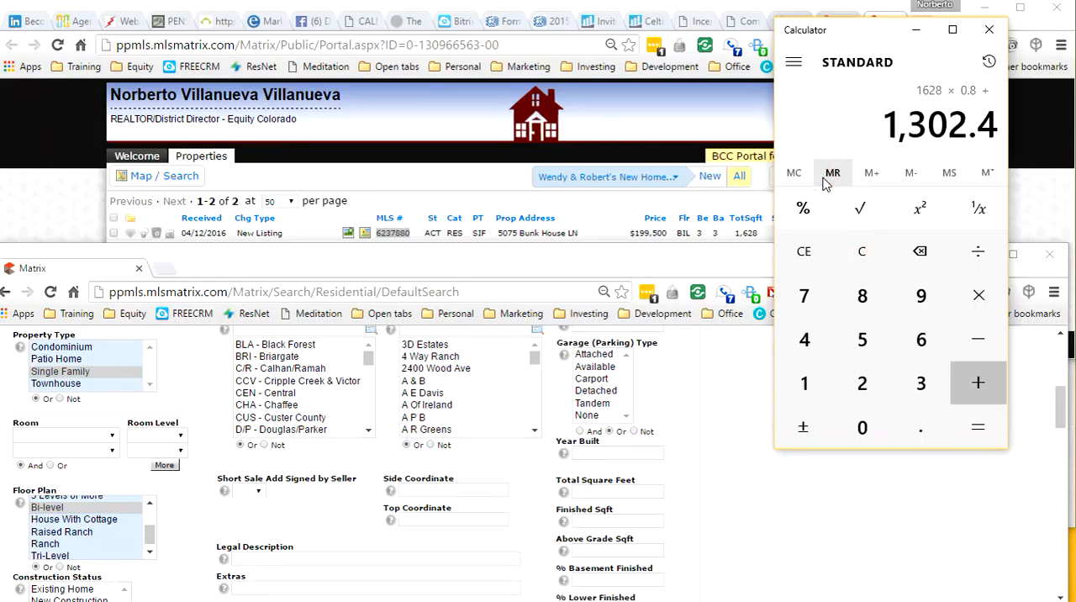
{"action": "left_click", "coordinate": [601, 494]}
{"action": "type", "text": "130"}
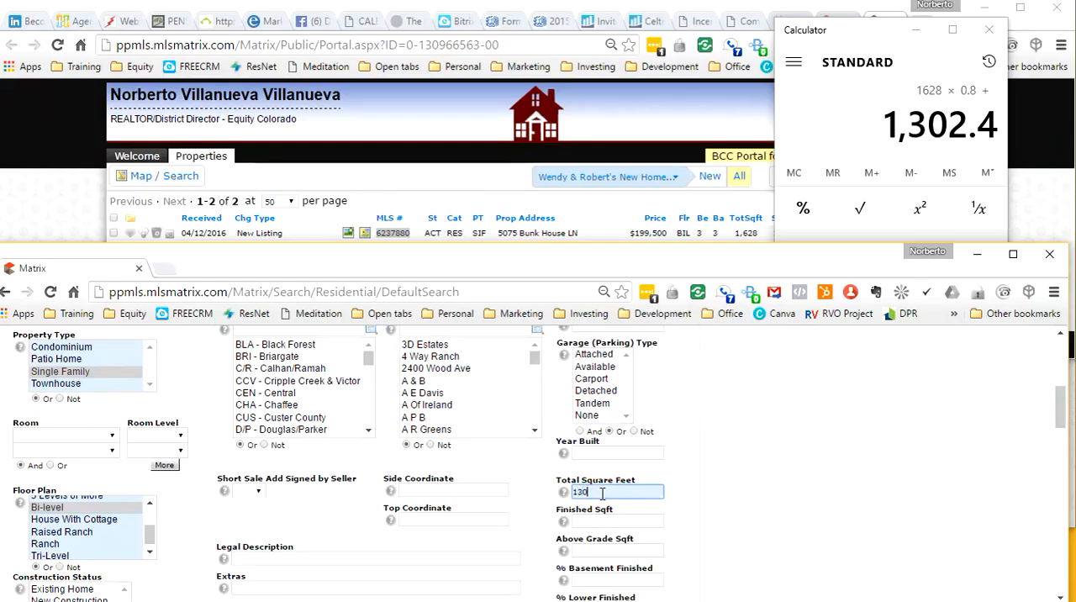
{"action": "type", "text": "2-"}
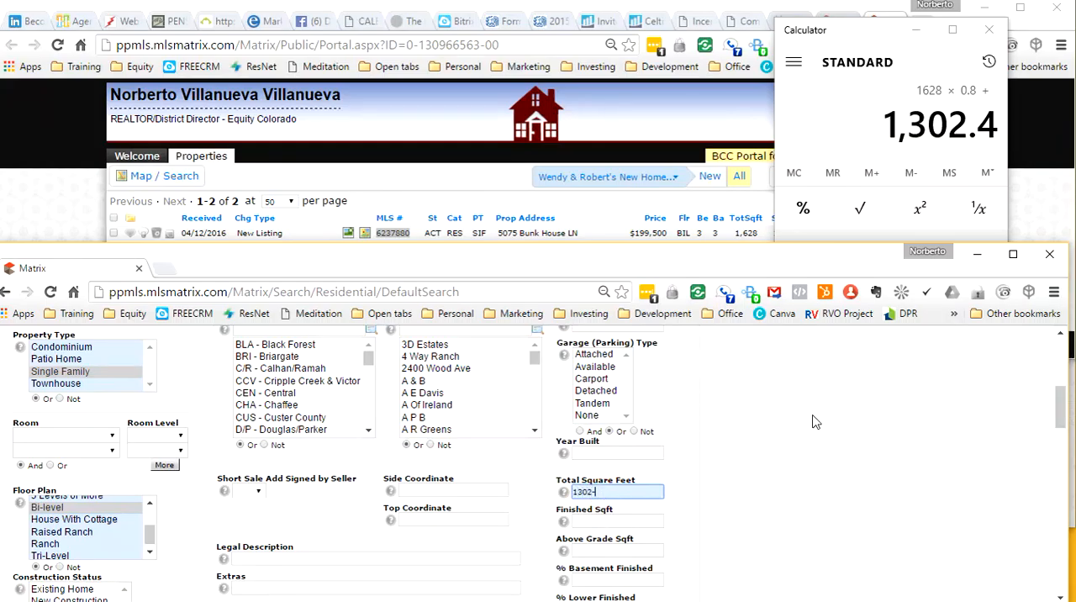
Step: Multiply 1.2 by the stored memory value in Calculator and complete the Total Square Feet range as 1302-1954
{"action": "left_click", "coordinate": [867, 122]}
{"action": "left_click", "coordinate": [864, 252]}
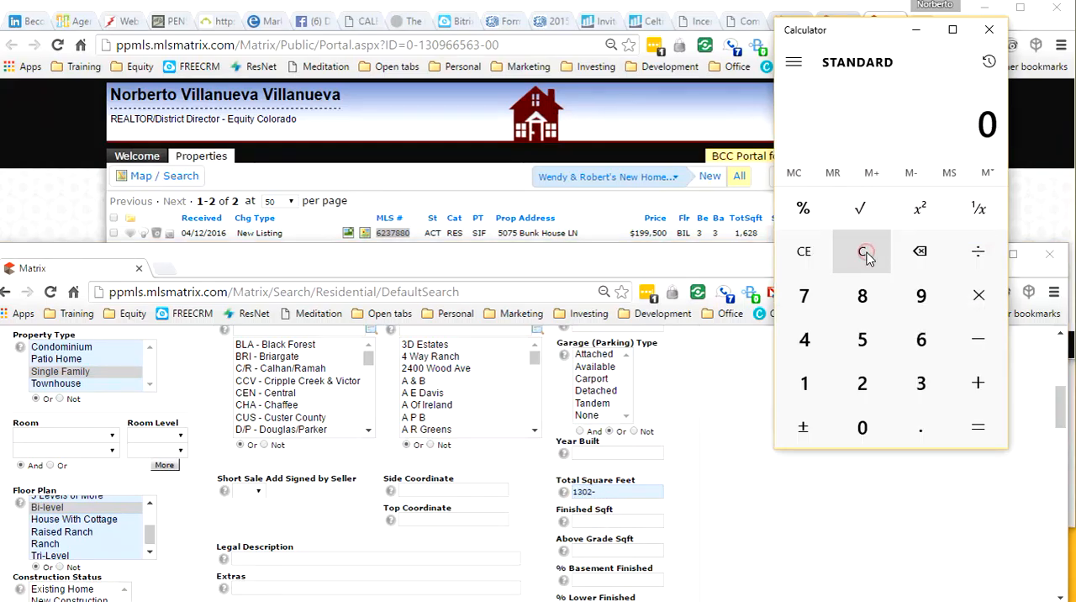
{"action": "left_click", "coordinate": [831, 173]}
{"action": "type", "text": "1.2+"}
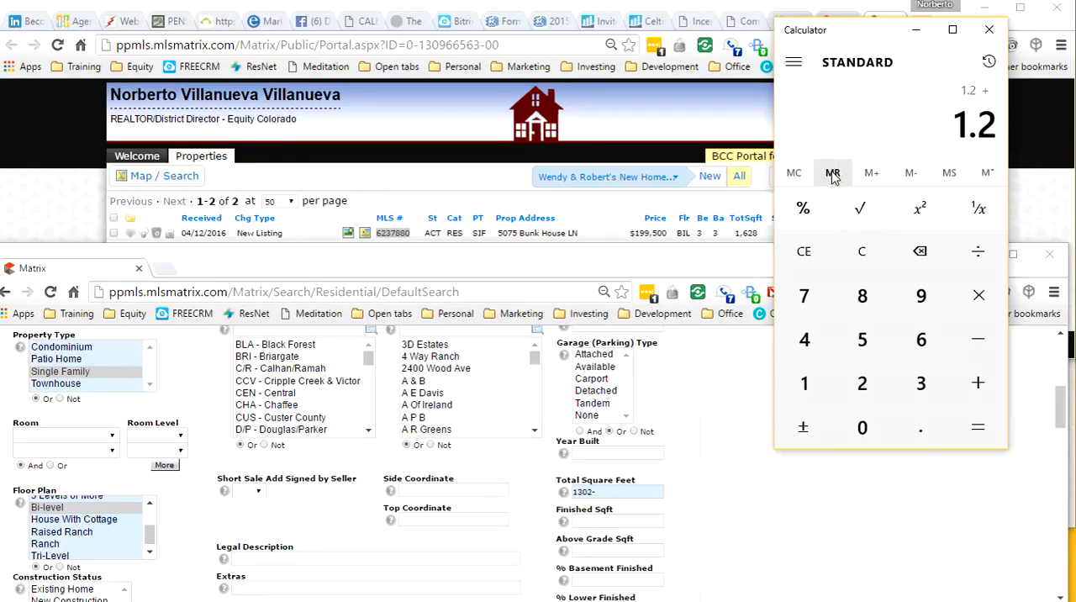
{"action": "type", "text": "*"}
{"action": "left_click", "coordinate": [832, 173]}
{"action": "key", "text": "Return"}
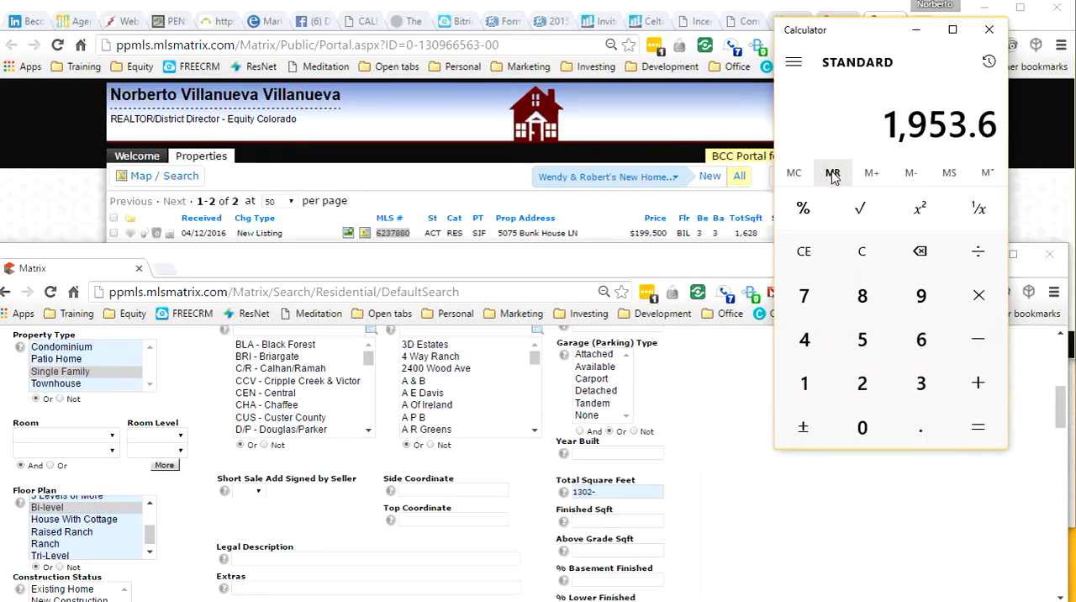
{"action": "left_click", "coordinate": [617, 494]}
{"action": "left_click", "coordinate": [618, 494]}
{"action": "type", "text": "1954"}
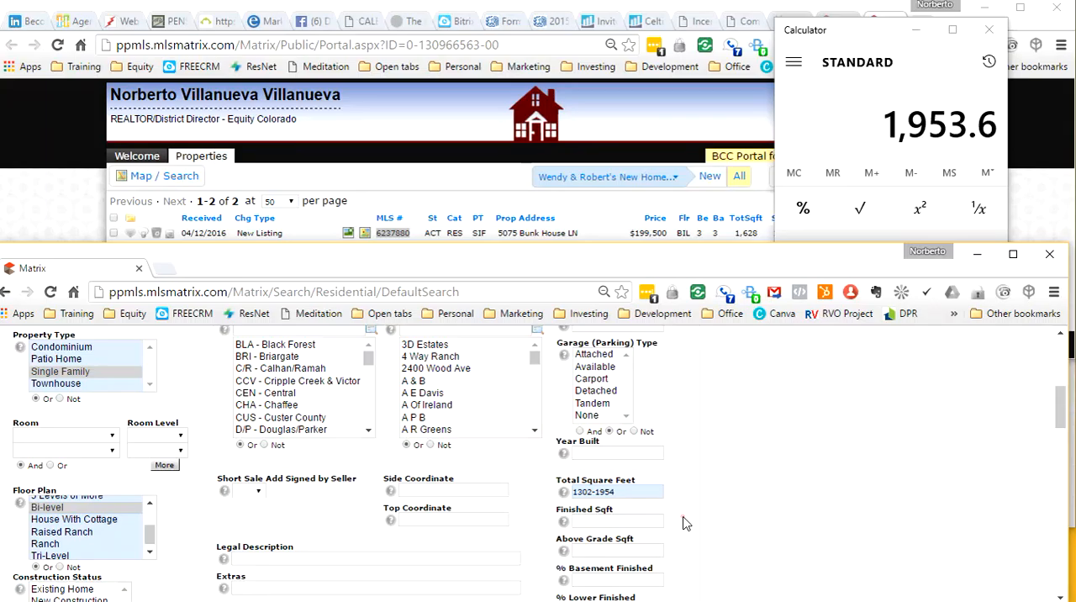
Step: Set the search radius around listing 6237880 to 0.5 miles and check the number of matches
{"action": "scroll", "coordinate": [682, 522], "scroll_direction": "down", "scroll_amount": 3}
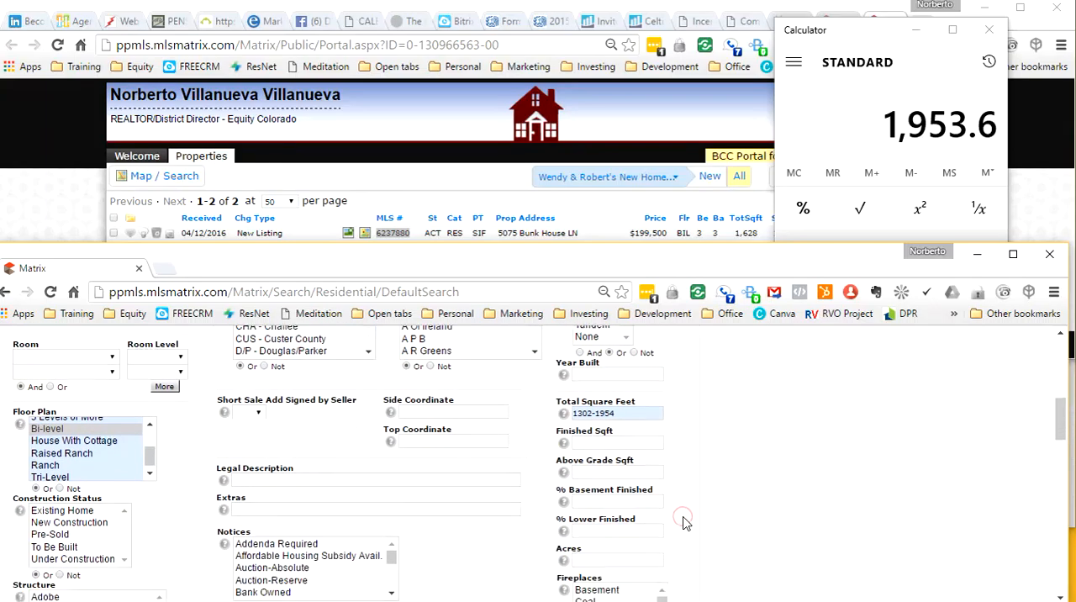
{"action": "scroll", "coordinate": [682, 523], "scroll_direction": "down", "scroll_amount": 3}
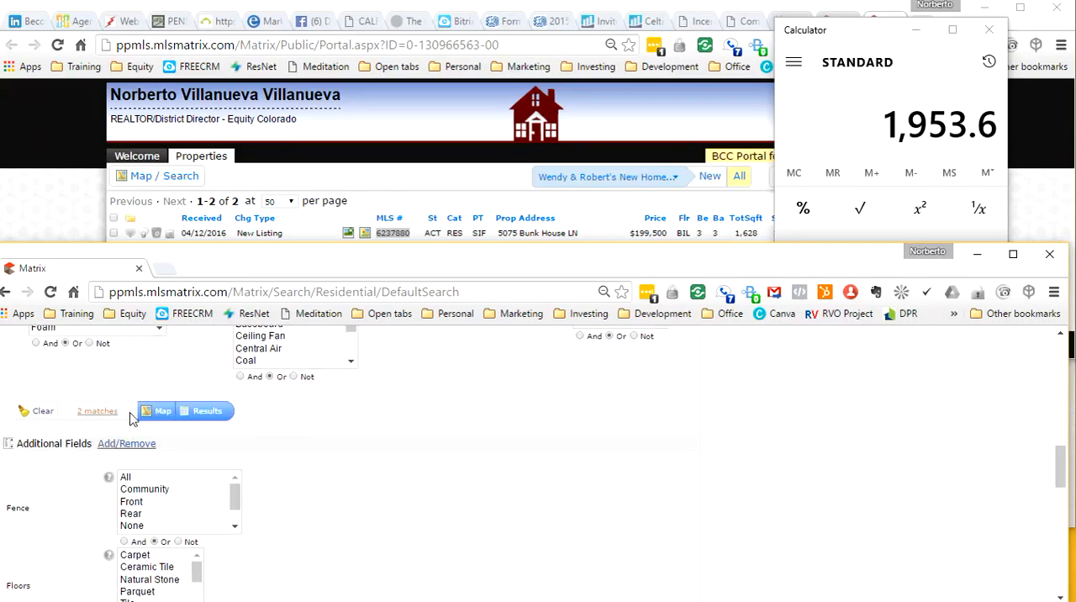
{"action": "scroll", "coordinate": [541, 489], "scroll_direction": "up", "scroll_amount": 10}
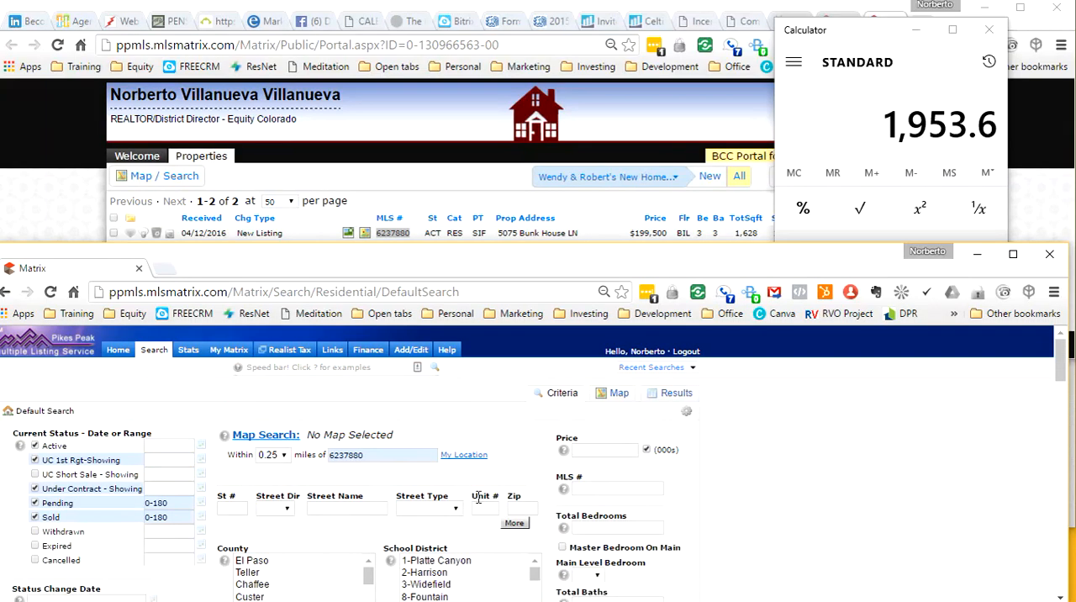
{"action": "left_click", "coordinate": [273, 454]}
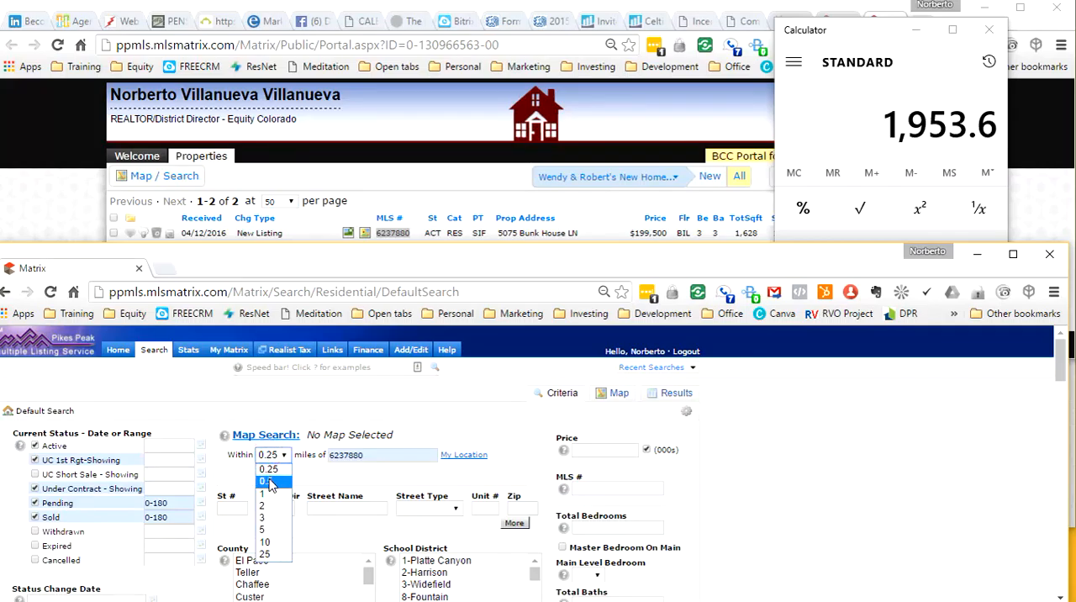
{"action": "left_click", "coordinate": [268, 477]}
{"action": "scroll", "coordinate": [759, 527], "scroll_direction": "down", "scroll_amount": 5}
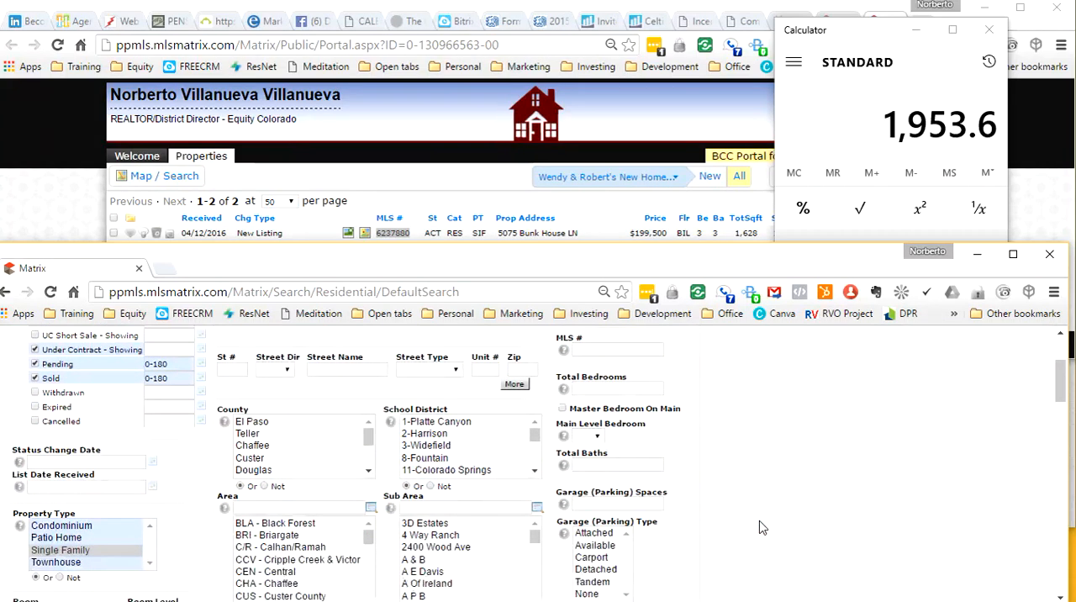
{"action": "scroll", "coordinate": [759, 527], "scroll_direction": "down", "scroll_amount": 6}
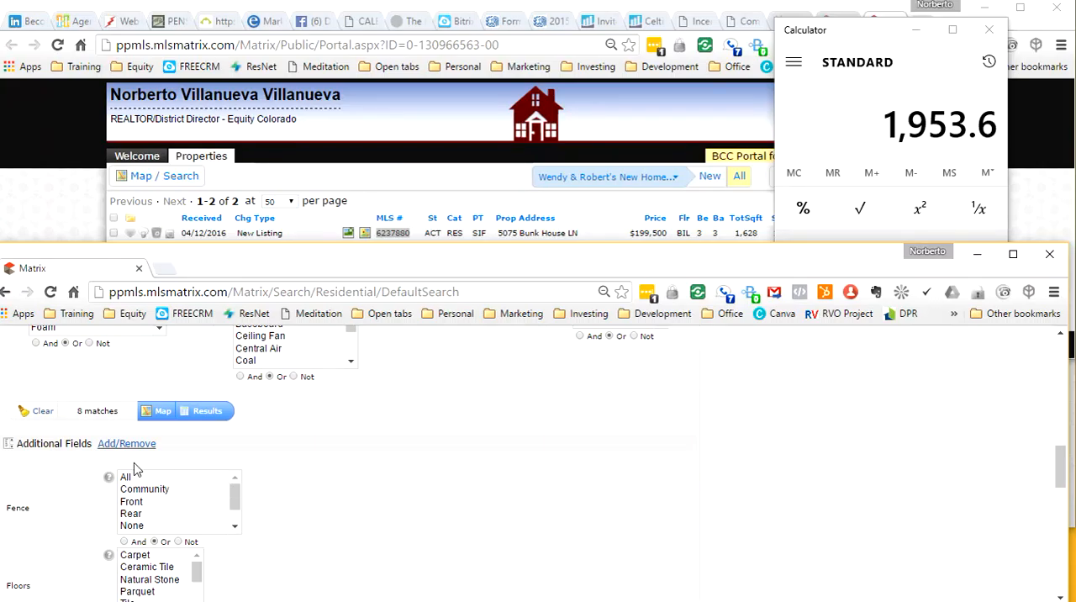
Step: Examine the matching properties within the 0.5-mile circle on the map, and return to the search criteria
{"action": "scroll", "coordinate": [392, 463], "scroll_direction": "up", "scroll_amount": 15}
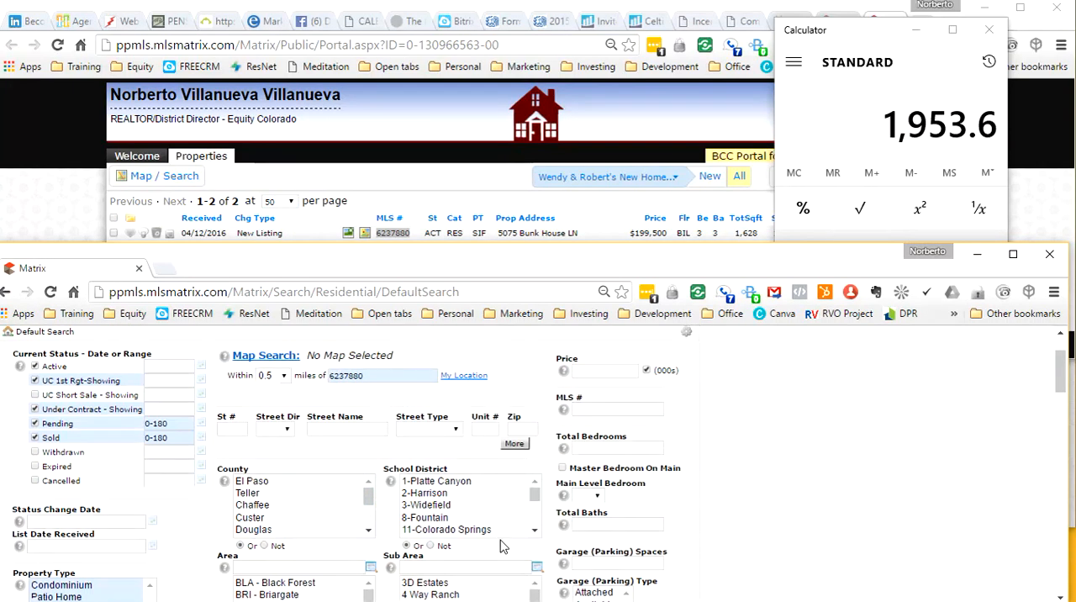
{"action": "left_click", "coordinate": [275, 360]}
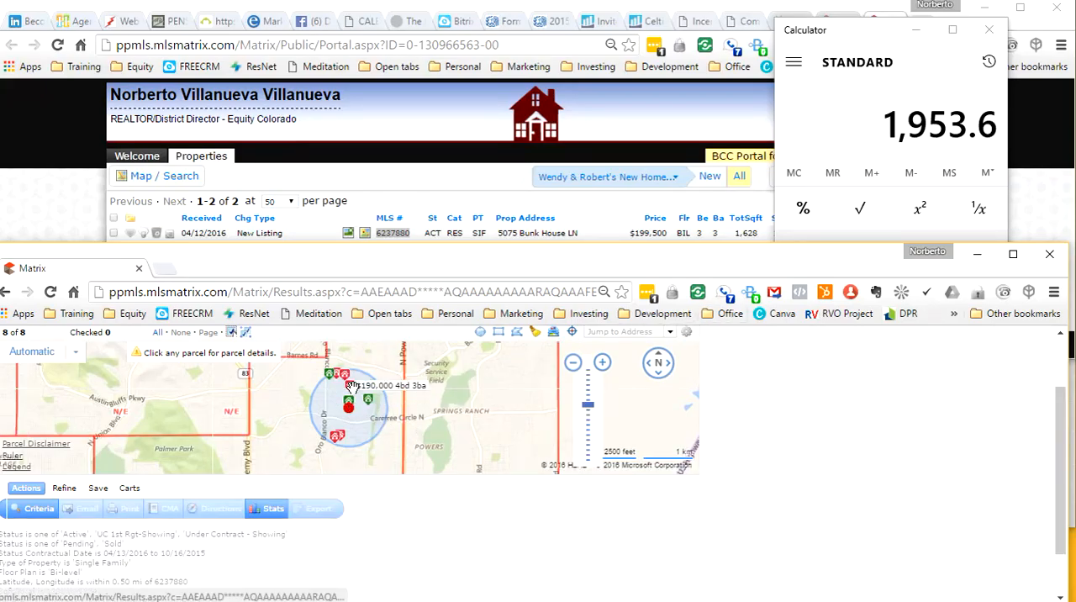
{"action": "mouse_move", "coordinate": [338, 443]}
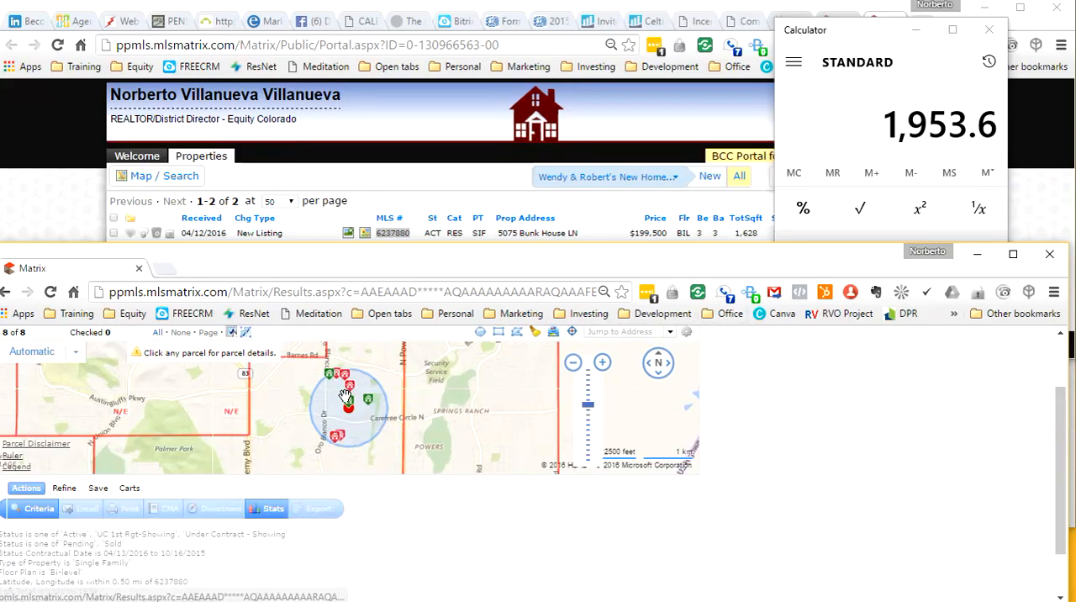
{"action": "left_click", "coordinate": [345, 397]}
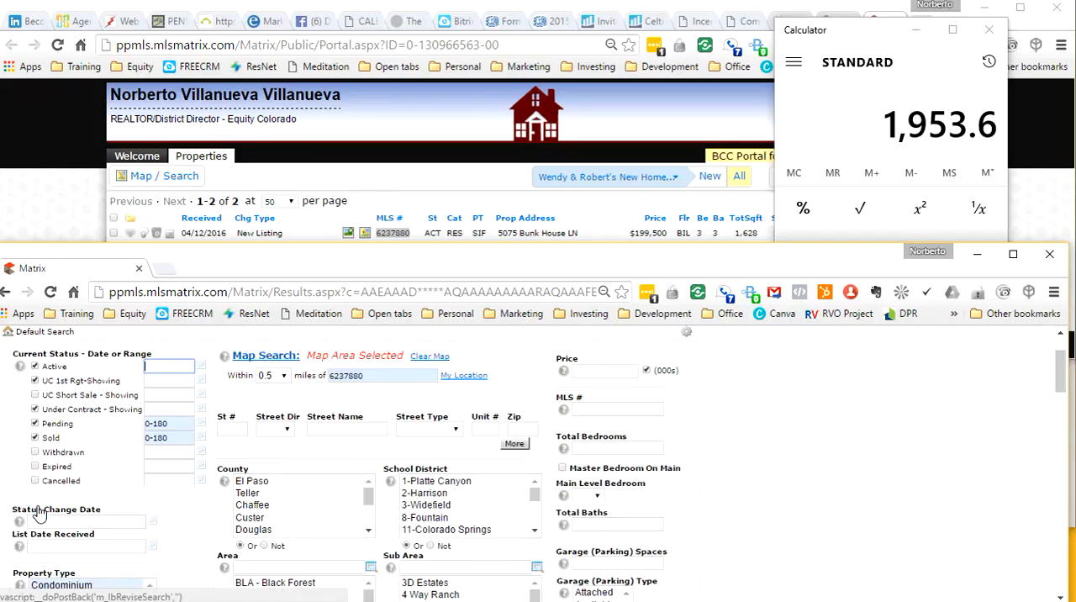
Step: Widen the radius around listing 6237880 to 1 mile and show the matches on an enlarged map
{"action": "left_click", "coordinate": [282, 375]}
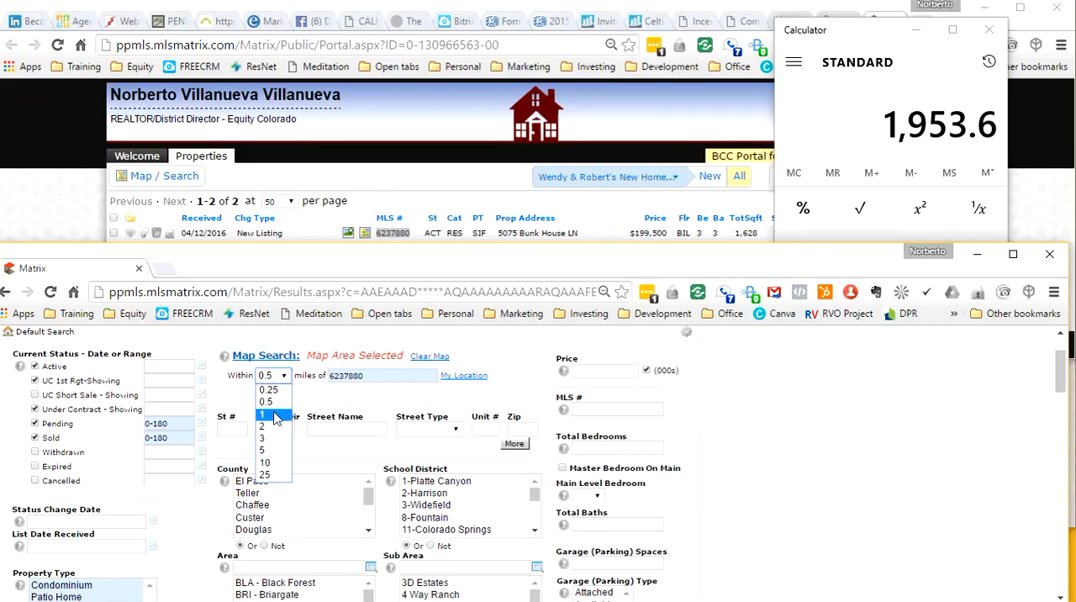
{"action": "left_click", "coordinate": [263, 413]}
{"action": "left_click", "coordinate": [274, 360]}
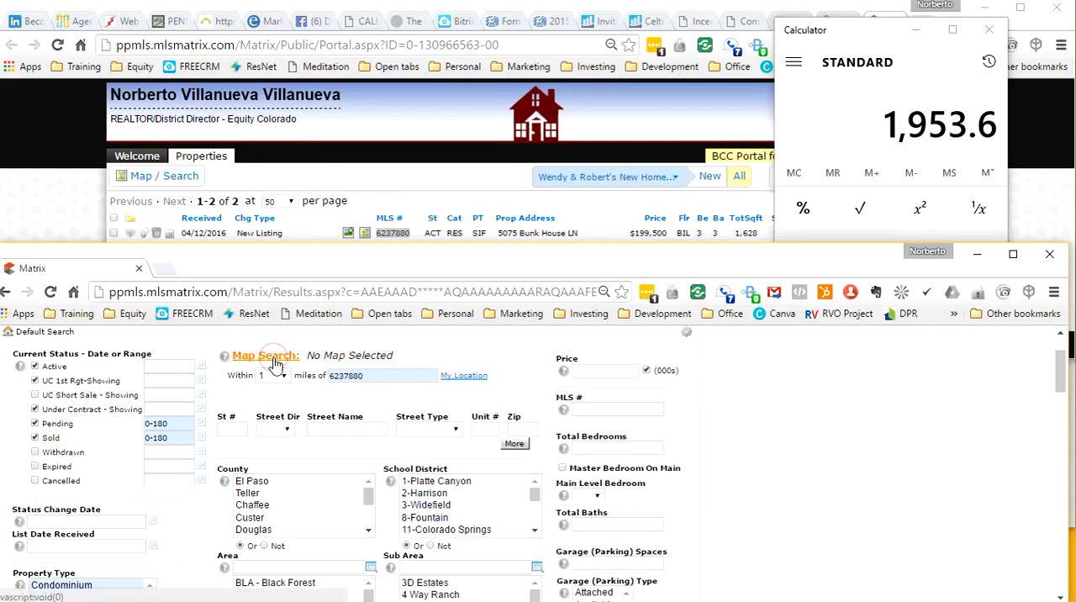
{"action": "left_click", "coordinate": [1012, 254]}
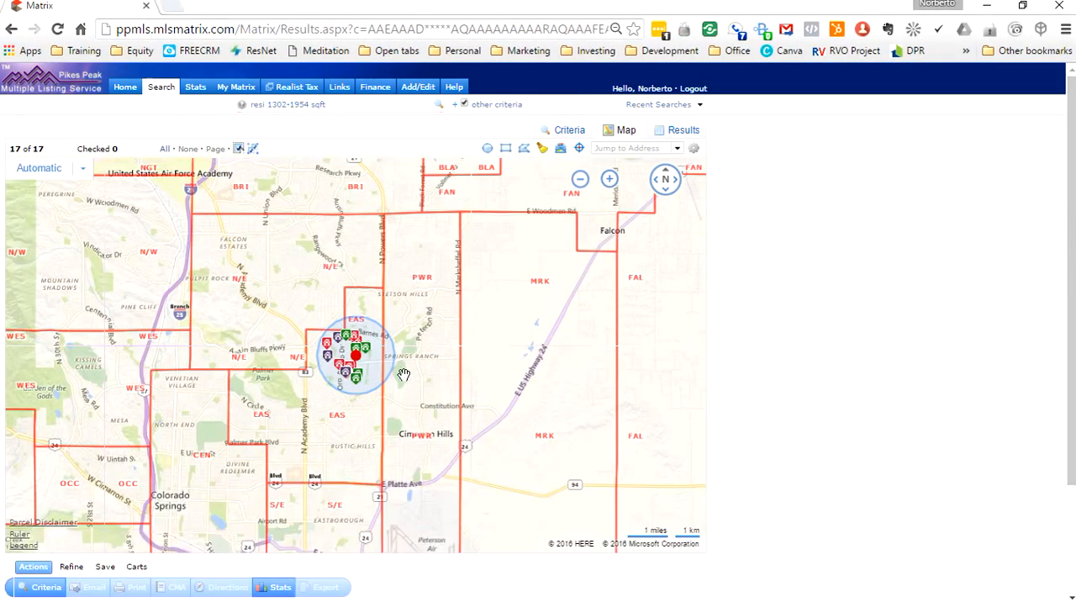
{"action": "left_click", "coordinate": [609, 178]}
{"action": "left_click", "coordinate": [608, 179]}
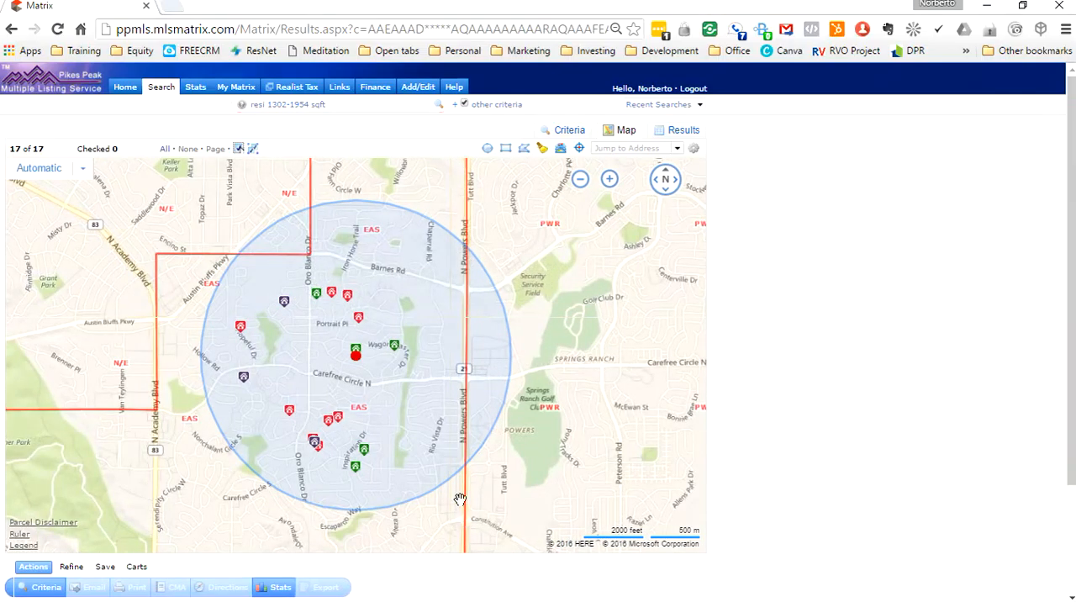
Step: Shrink the search circle on the map to a radius of about 0.63 miles
{"action": "left_click_drag", "start_coordinate": [373, 207], "coordinate": [375, 271]}
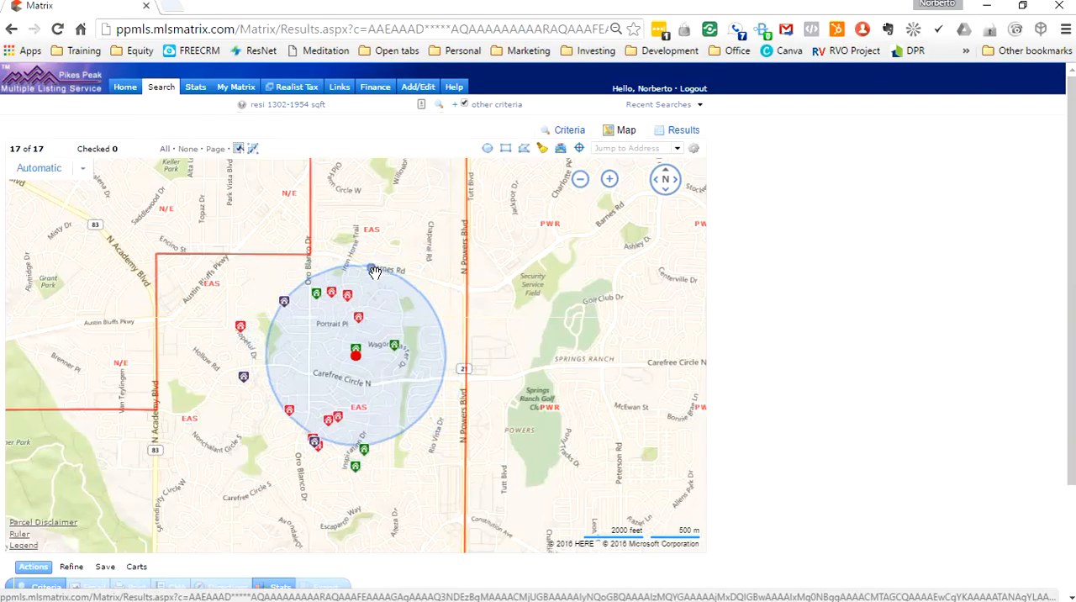
{"action": "left_click", "coordinate": [357, 372]}
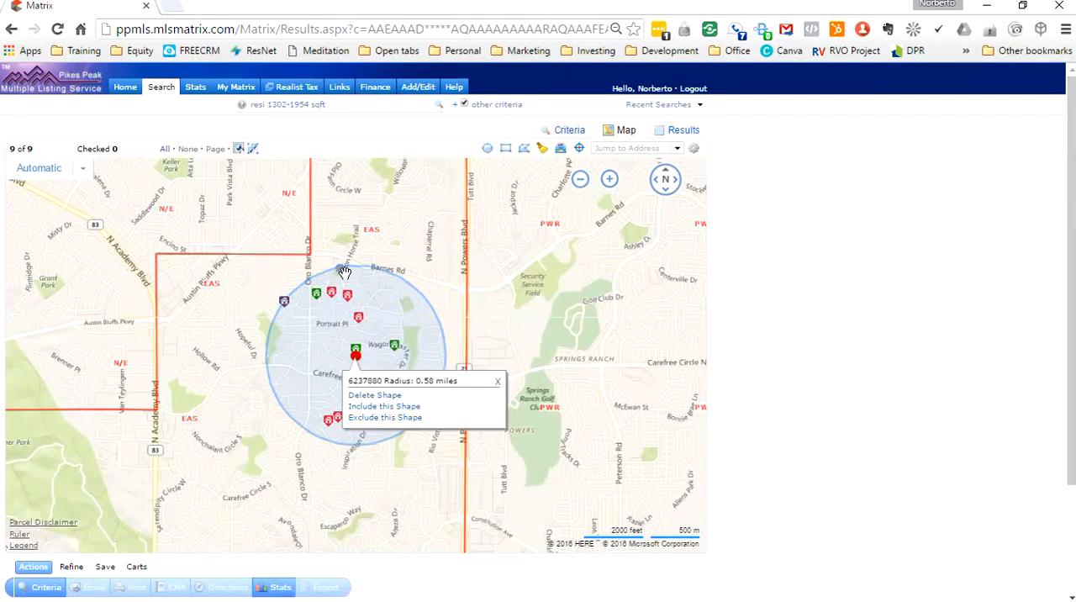
{"action": "left_click_drag", "start_coordinate": [345, 270], "coordinate": [344, 264]}
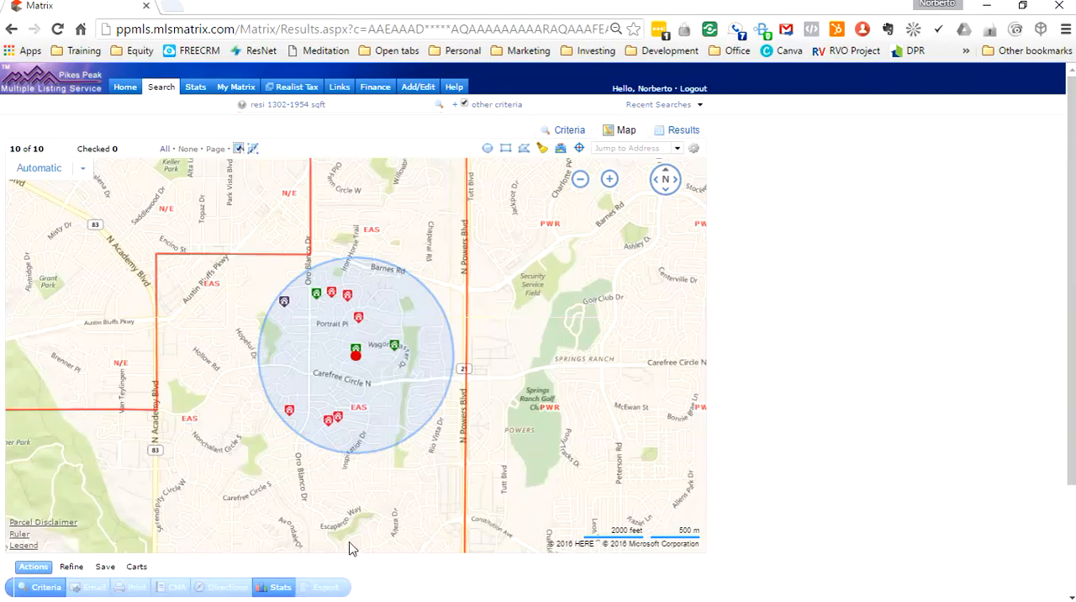
Step: Return to the search criteria, display the matching properties as a results list, and restore the smaller browser window
{"action": "left_click", "coordinate": [46, 588]}
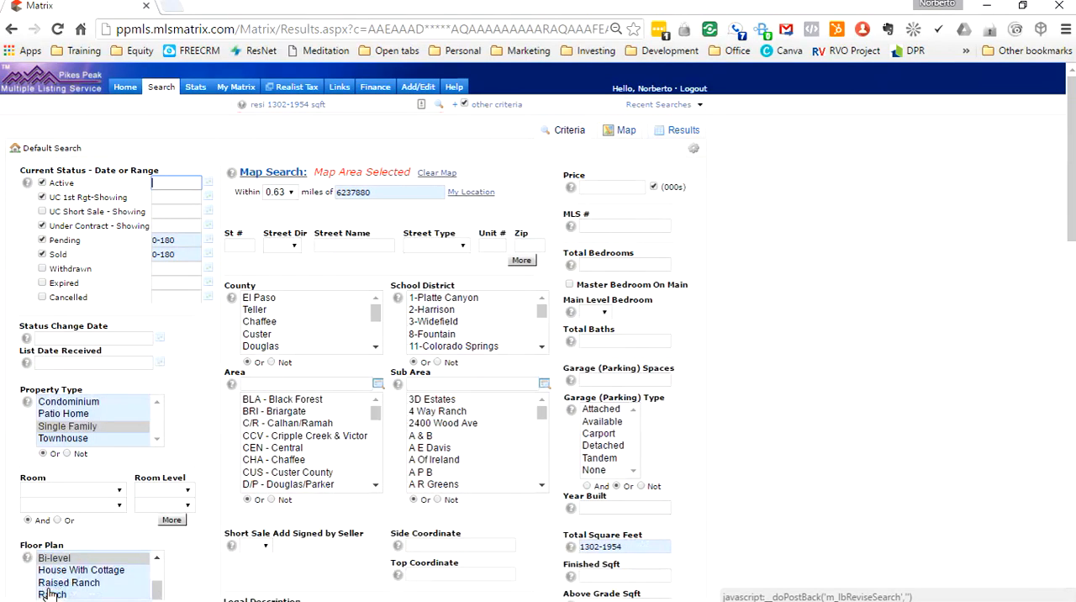
{"action": "scroll", "coordinate": [731, 485], "scroll_direction": "down", "scroll_amount": 2}
{"action": "scroll", "coordinate": [731, 485], "scroll_direction": "down", "scroll_amount": 3}
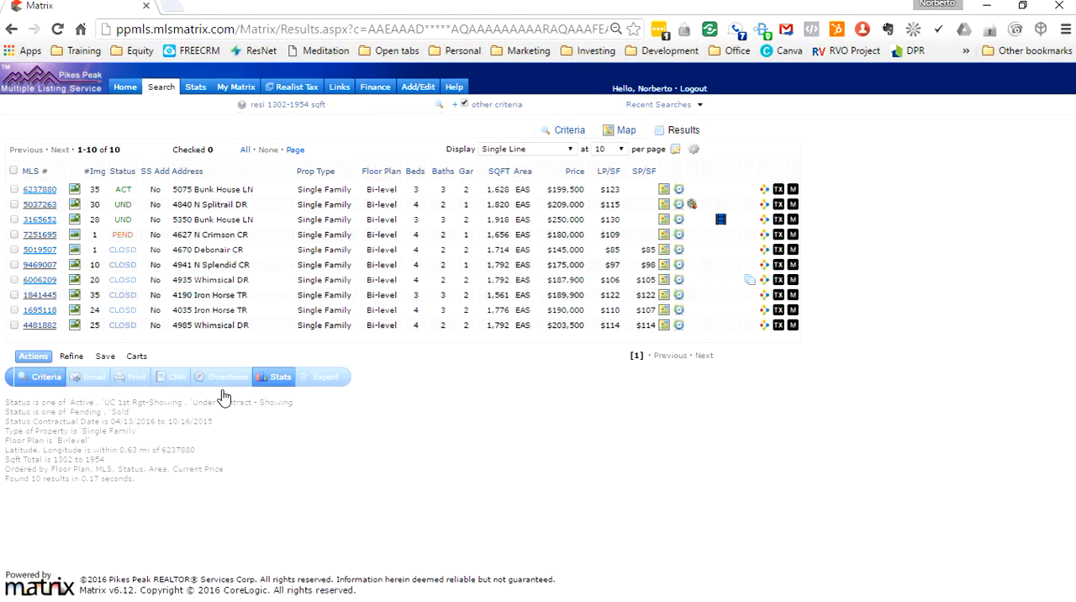
{"action": "left_click", "coordinate": [1022, 6]}
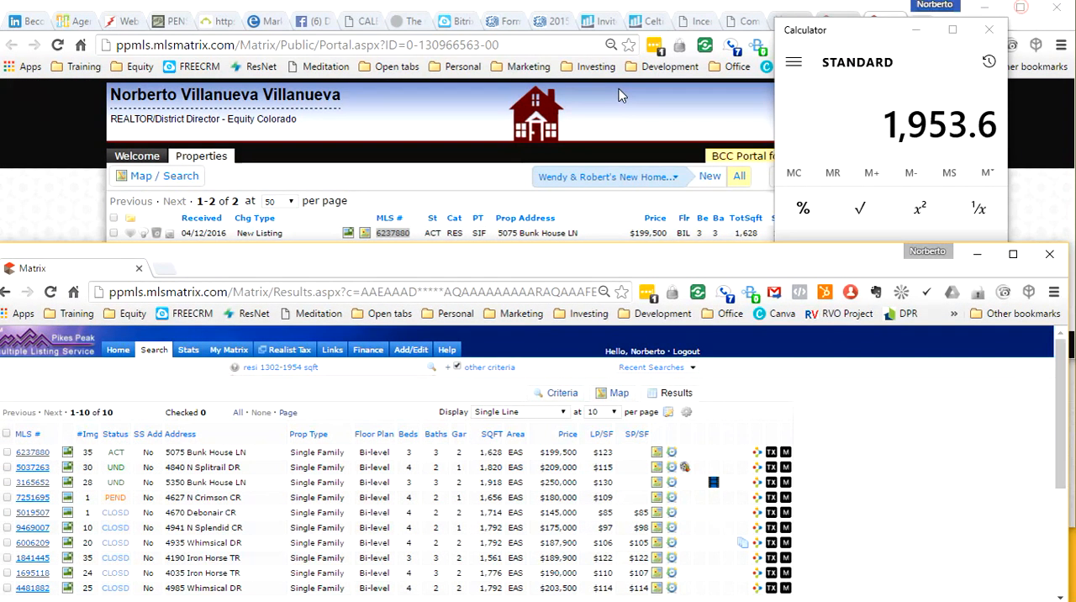
Step: Select the active listing 6237880 and all six closed listings, and narrow the results to the selected records
{"action": "left_click", "coordinate": [7, 452]}
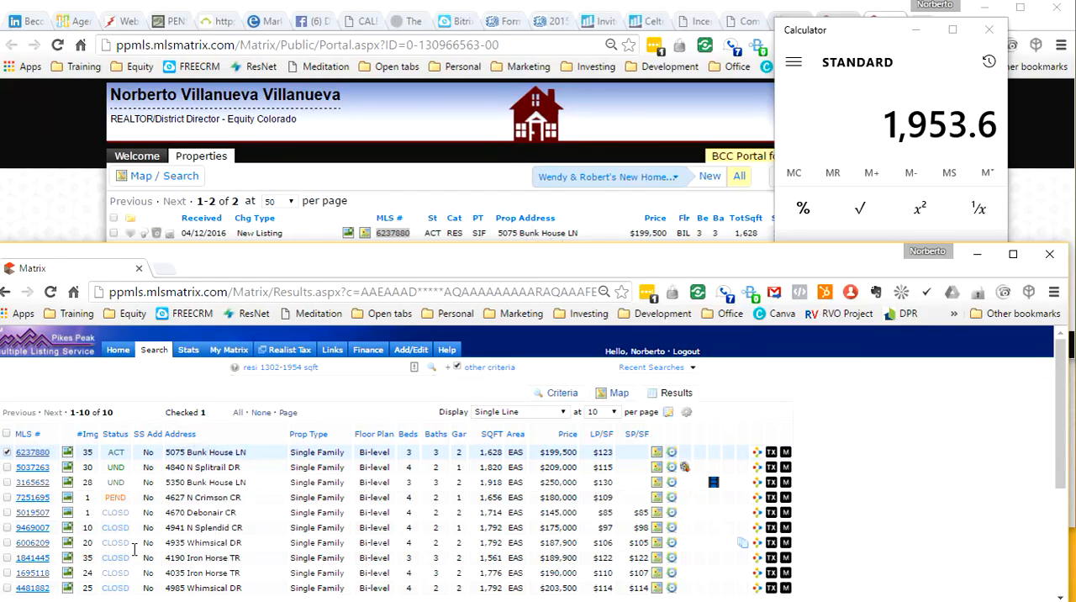
{"action": "left_click", "coordinate": [7, 512]}
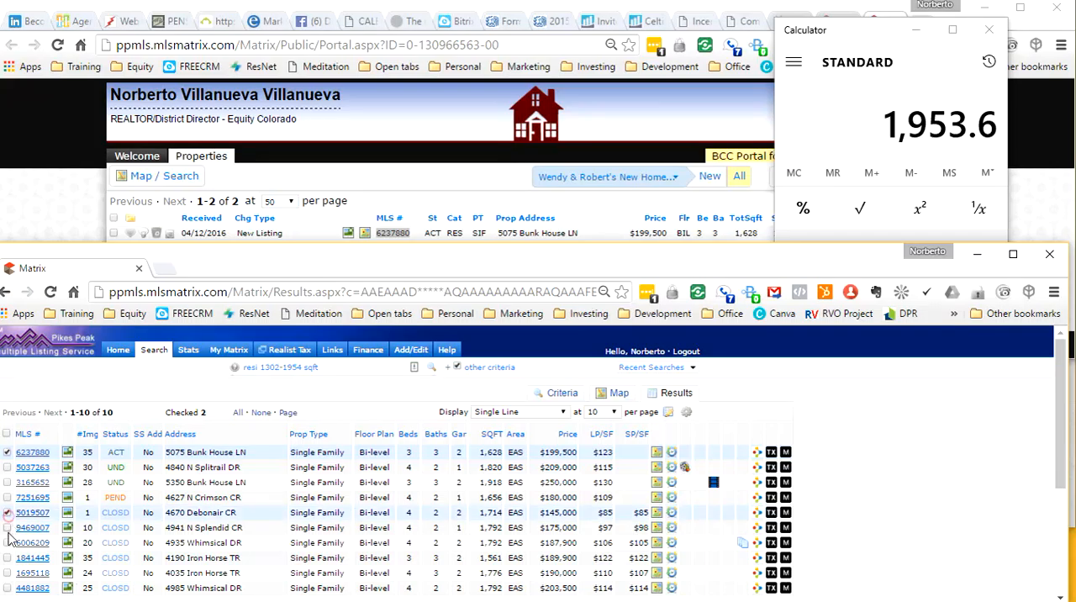
{"action": "left_click", "coordinate": [7, 527]}
{"action": "left_click", "coordinate": [7, 542]}
{"action": "left_click", "coordinate": [7, 557]}
{"action": "left_click", "coordinate": [6, 572]}
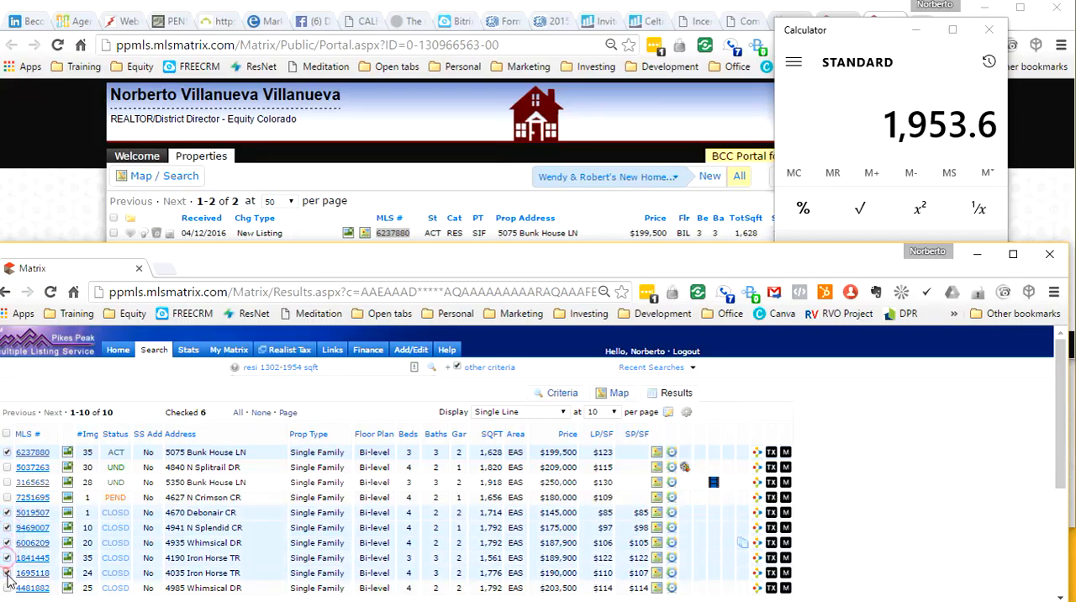
{"action": "left_click", "coordinate": [6, 587]}
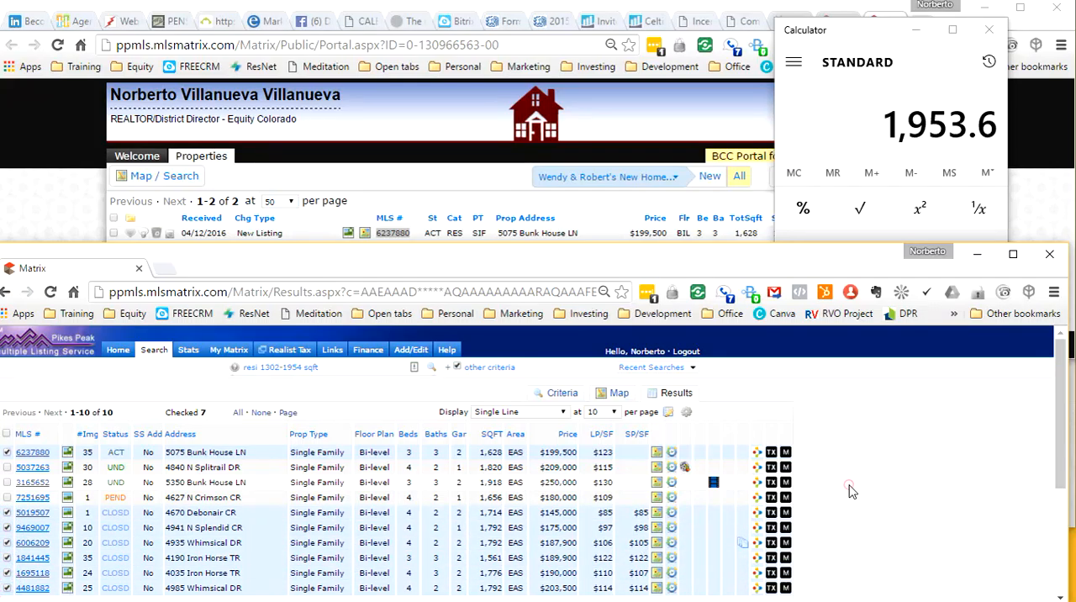
{"action": "scroll", "coordinate": [845, 491], "scroll_direction": "down", "scroll_amount": 5}
{"action": "left_click", "coordinate": [63, 426]}
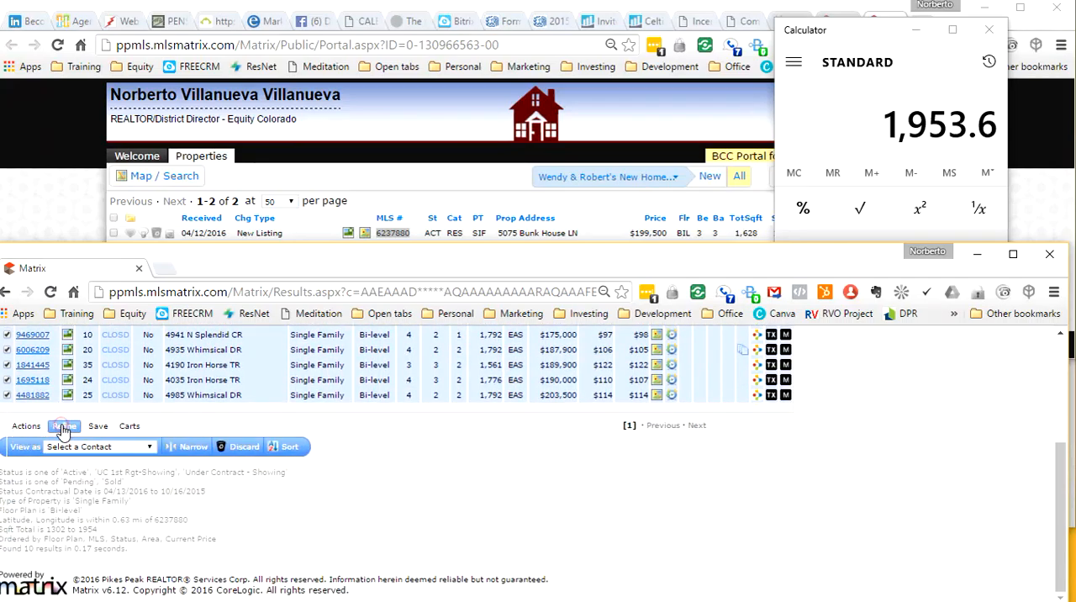
{"action": "left_click", "coordinate": [190, 448]}
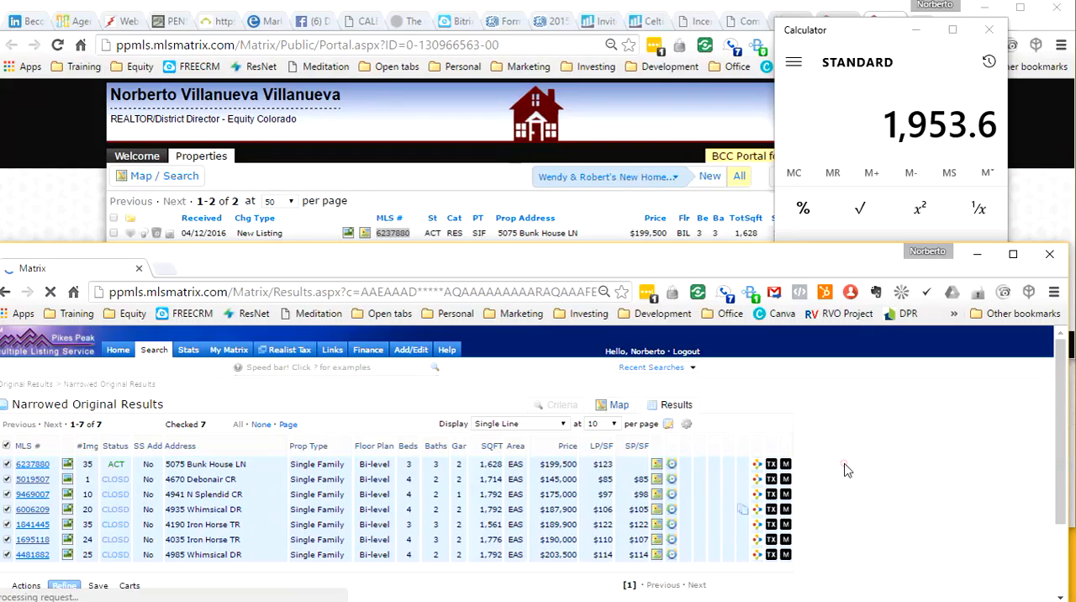
Step: Export the narrowed records using the Actives file format
{"action": "scroll", "coordinate": [847, 471], "scroll_direction": "down", "scroll_amount": 2}
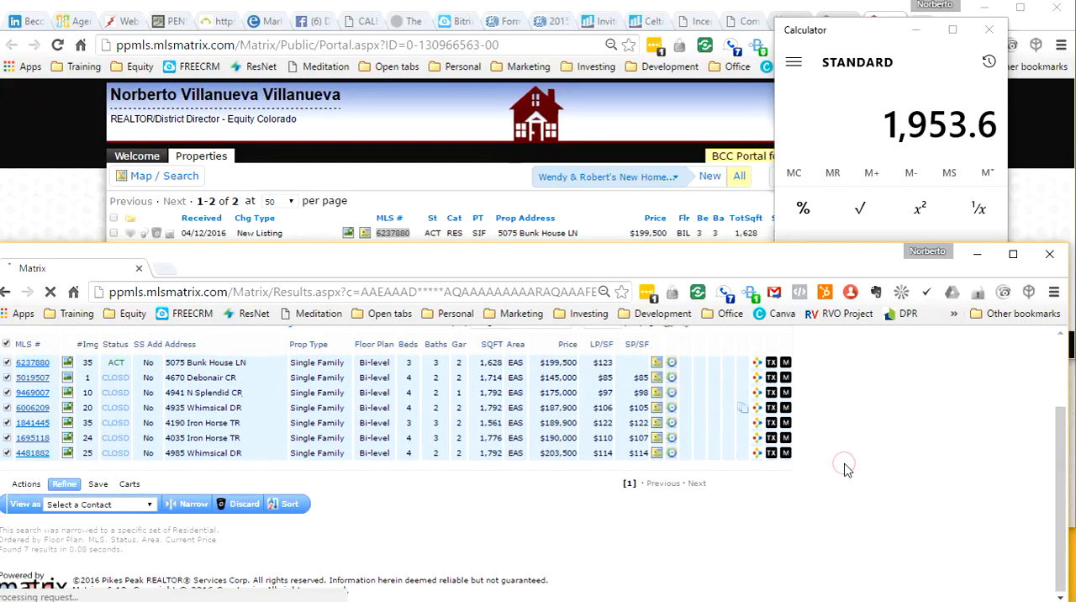
{"action": "left_click", "coordinate": [25, 485]}
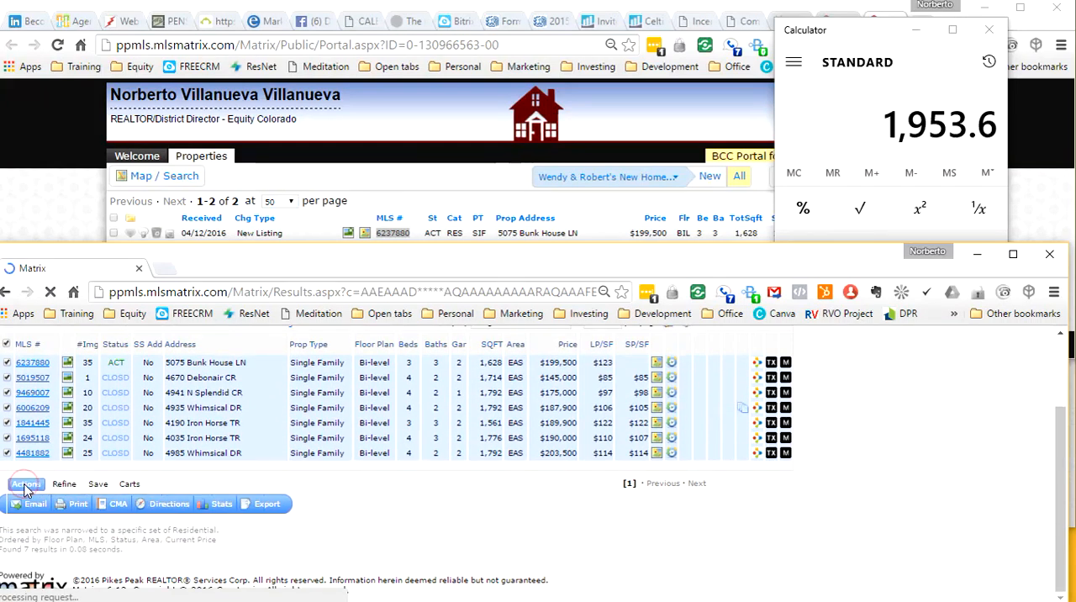
{"action": "left_click", "coordinate": [278, 510]}
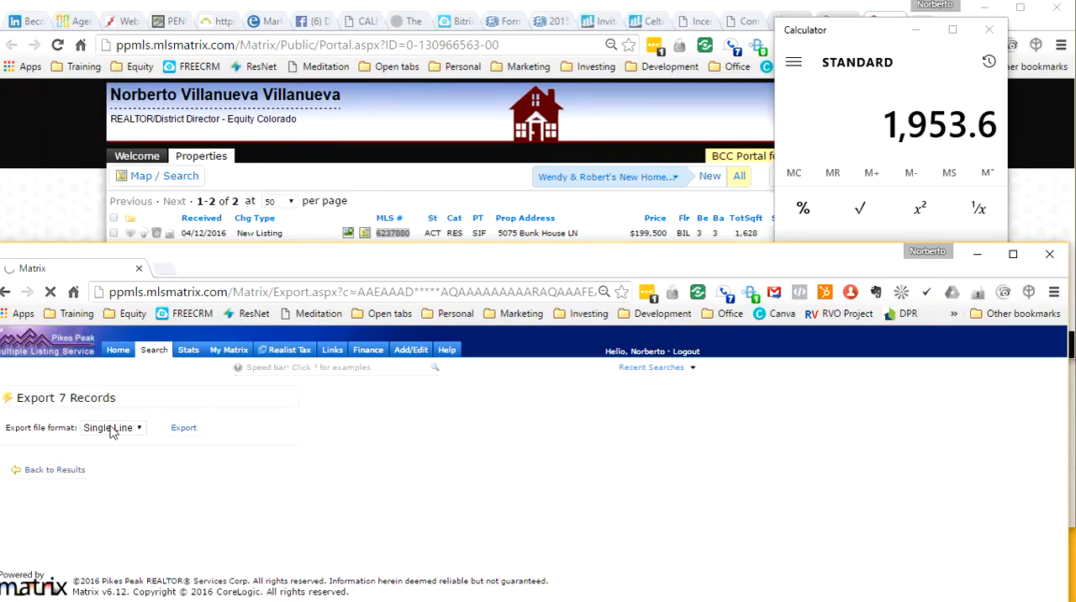
{"action": "left_click", "coordinate": [112, 430]}
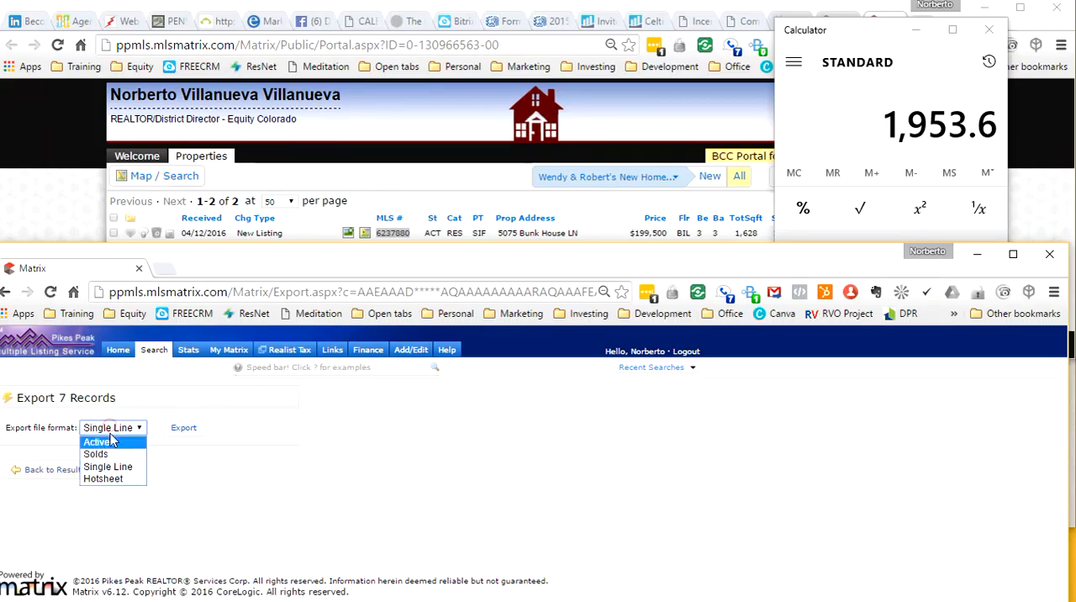
{"action": "left_click", "coordinate": [105, 439]}
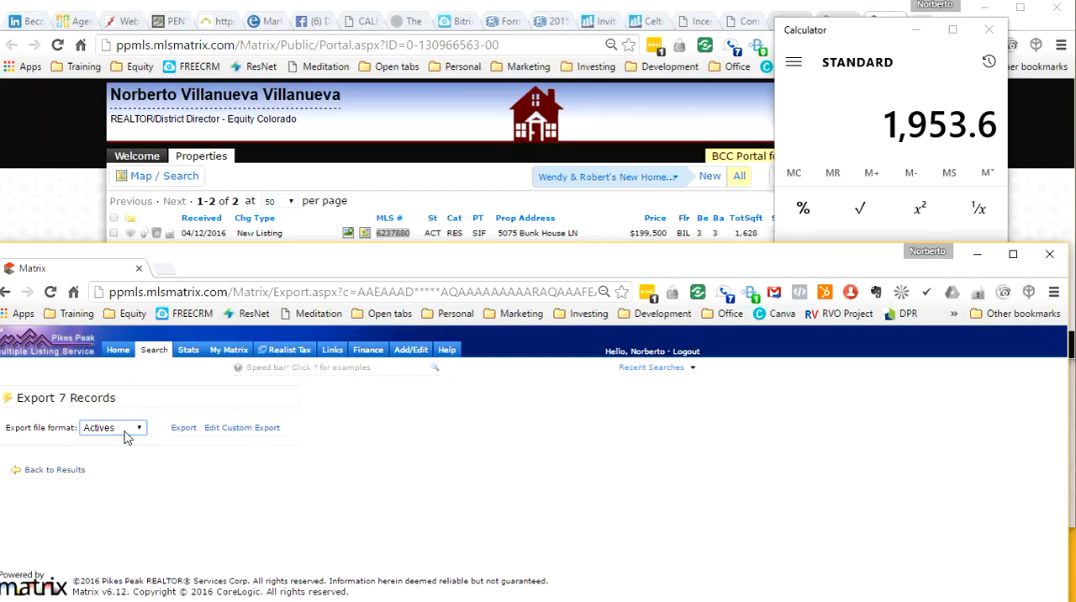
{"action": "left_click", "coordinate": [99, 430]}
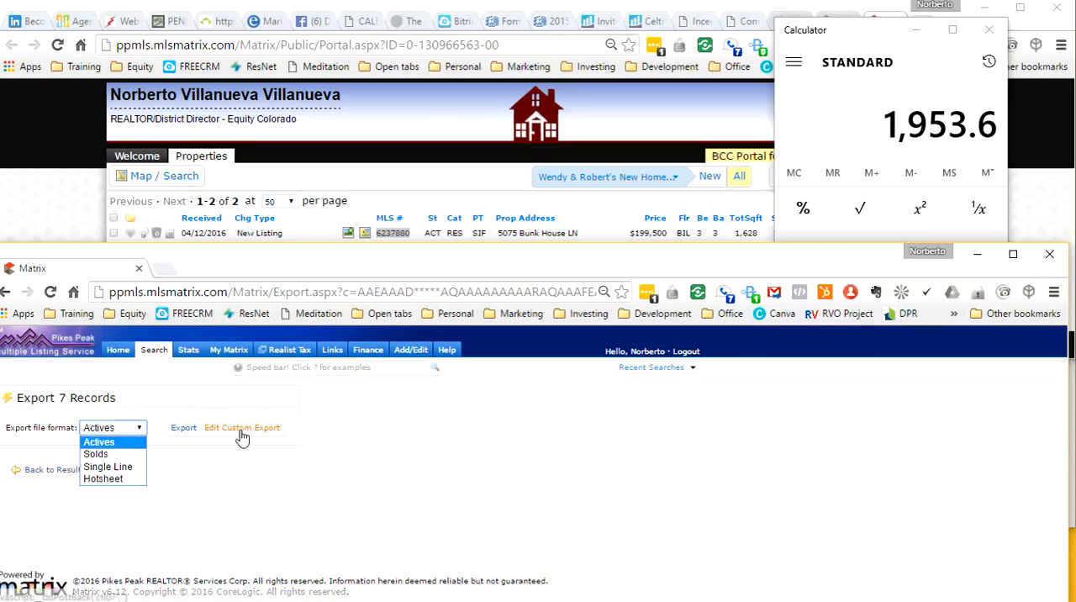
{"action": "left_click", "coordinate": [184, 430]}
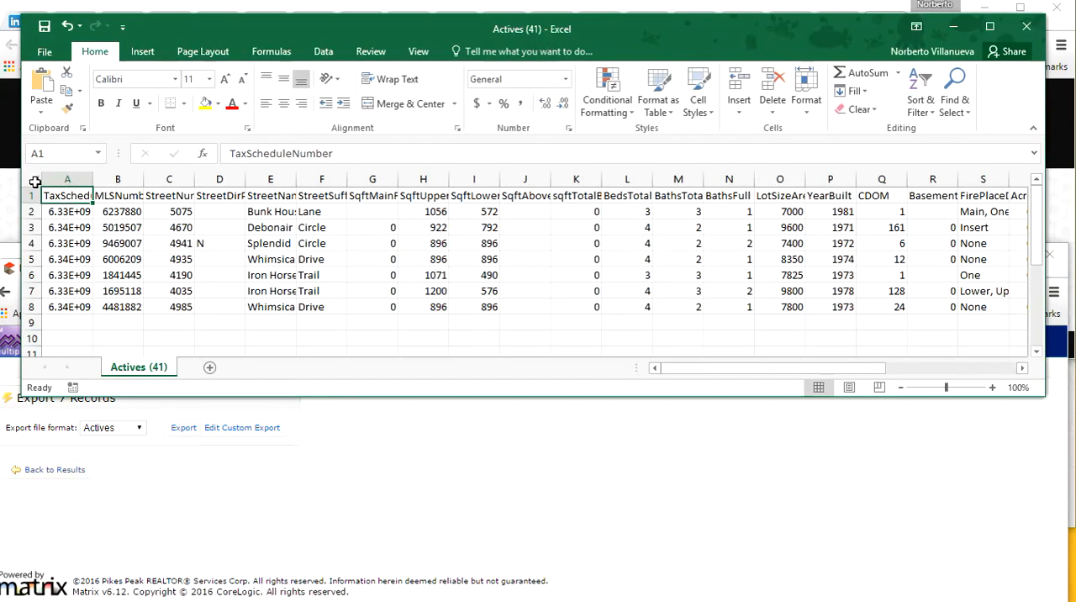
Step: Copy the entire exported Actives worksheet in Excel
{"action": "left_click", "coordinate": [33, 181]}
{"action": "right_click", "coordinate": [32, 181]}
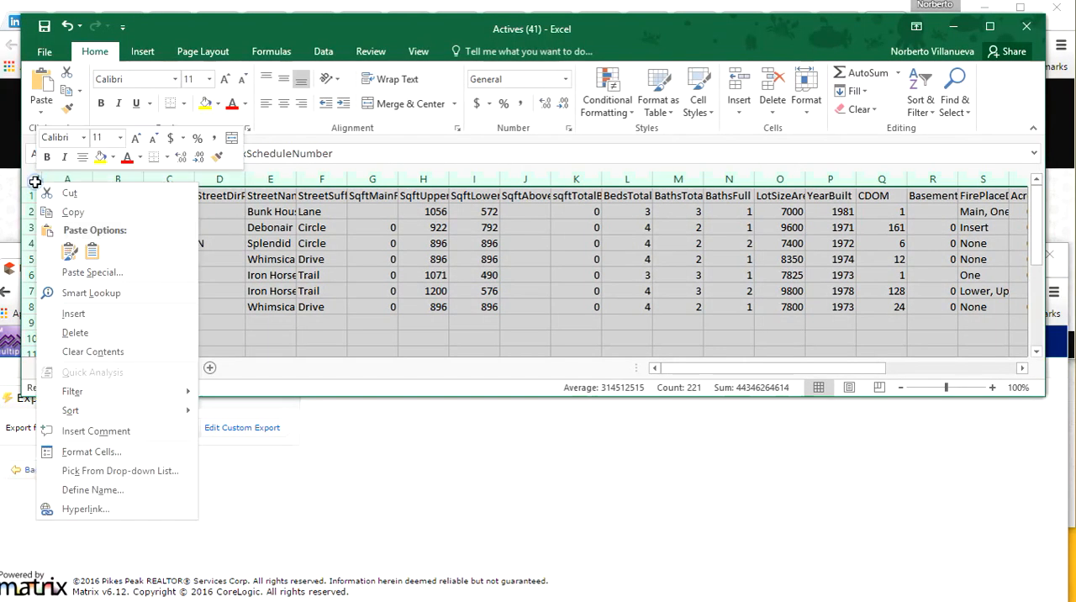
{"action": "left_click", "coordinate": [73, 211]}
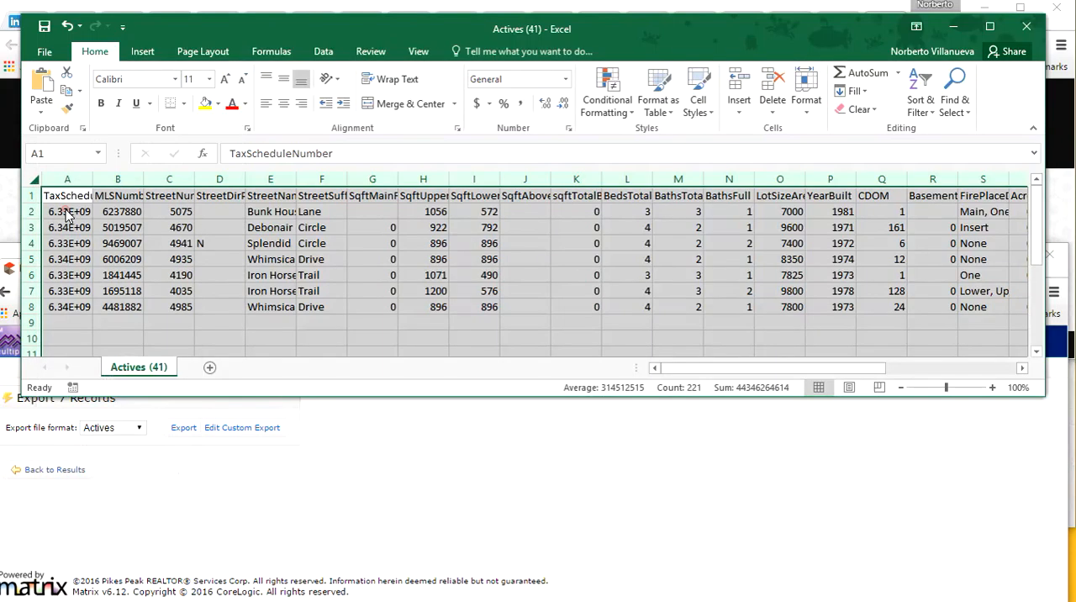
Step: Close the exported Actives workbook, keeping its copied data available, and paste the data over the Data sheet of the CMA1 workbook
{"action": "left_click", "coordinate": [1026, 27]}
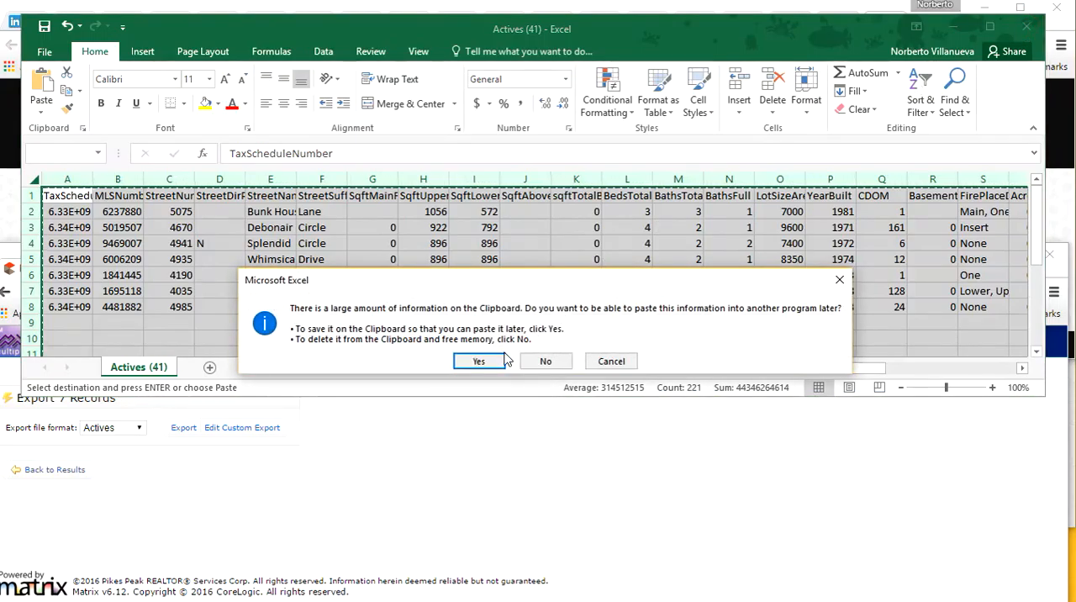
{"action": "left_click", "coordinate": [479, 362]}
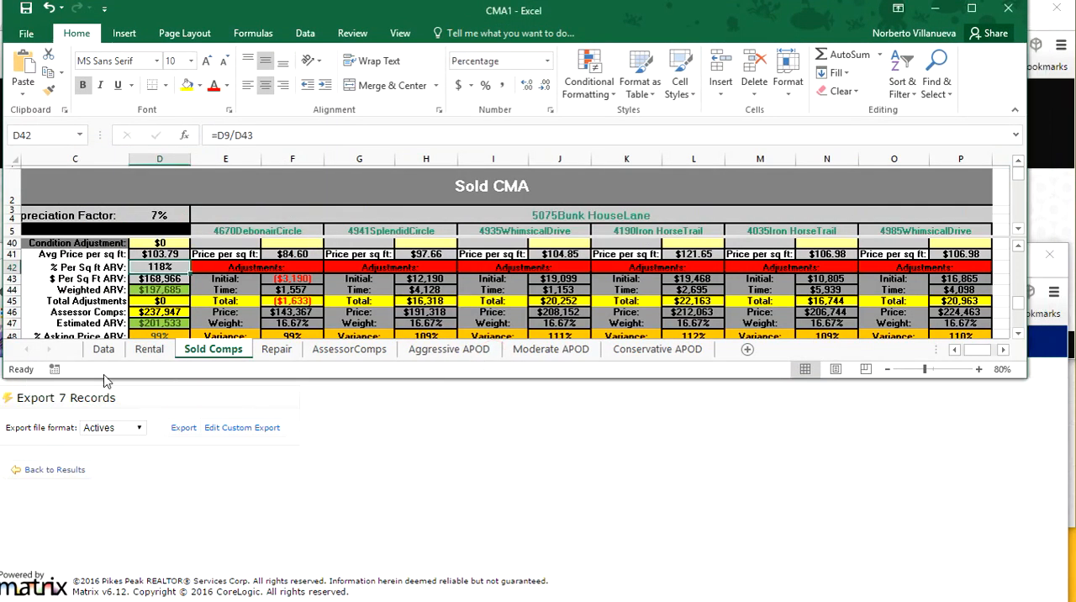
{"action": "left_click", "coordinate": [102, 347]}
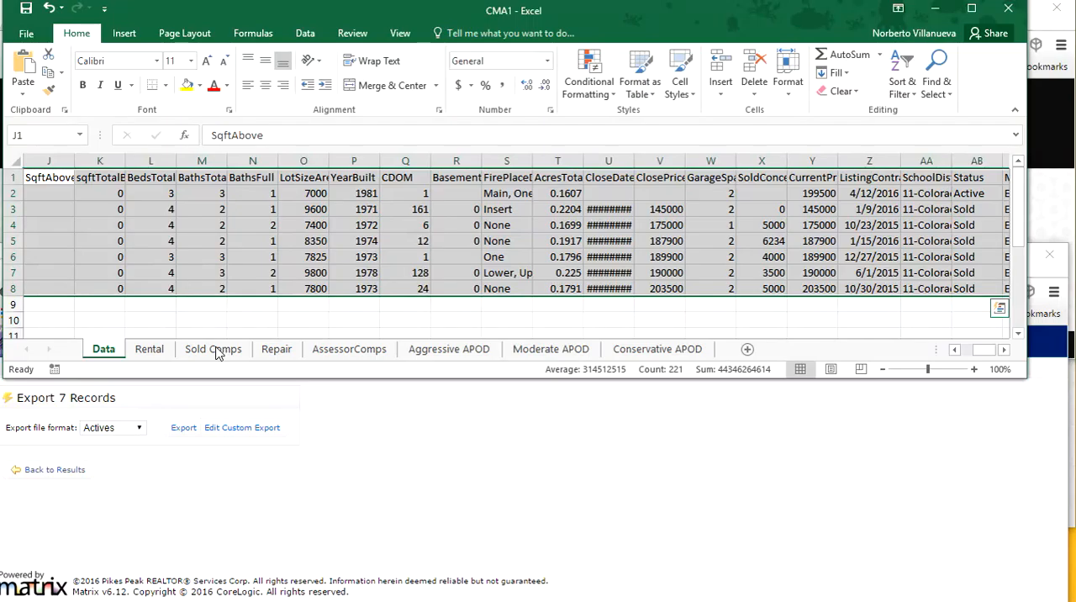
{"action": "right_click", "coordinate": [14, 160]}
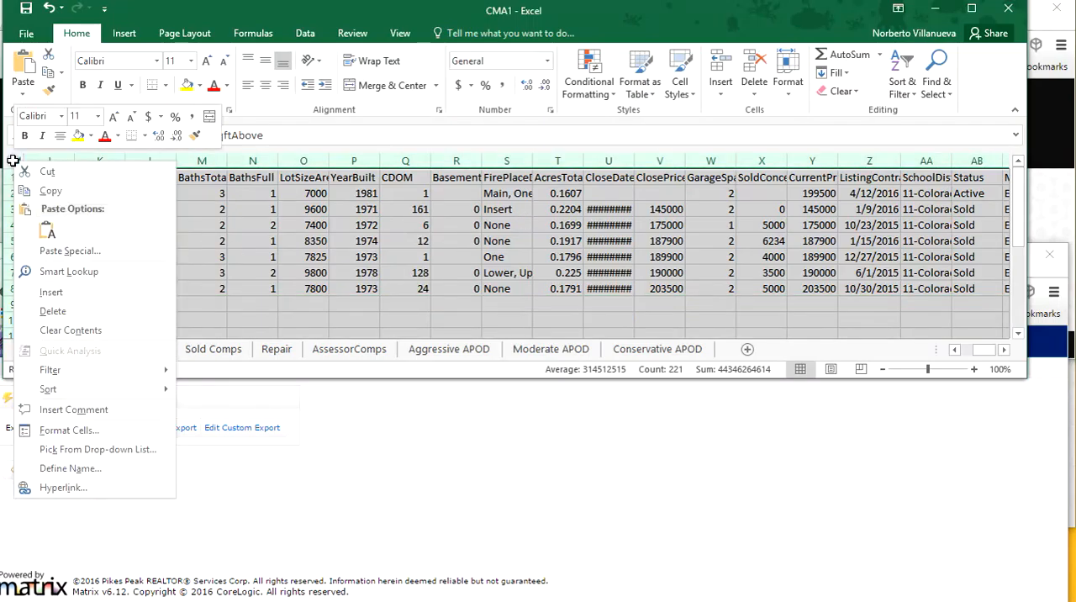
{"action": "left_click", "coordinate": [47, 232]}
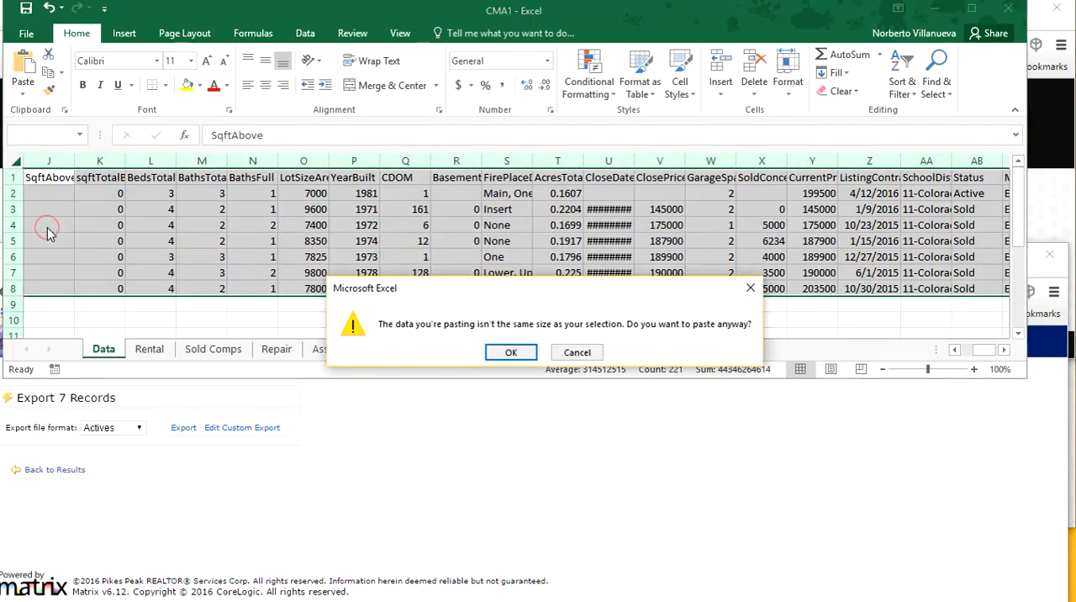
{"action": "left_click", "coordinate": [510, 351]}
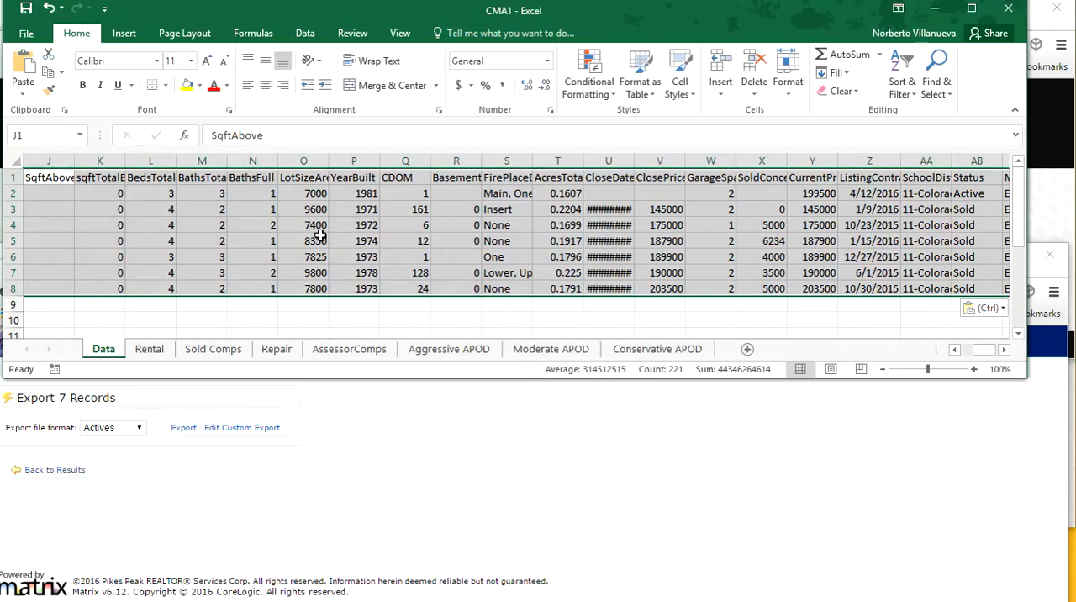
Step: Show the Sold Comps sheet of the CMA1 workbook and maximize its window
{"action": "left_click", "coordinate": [214, 348]}
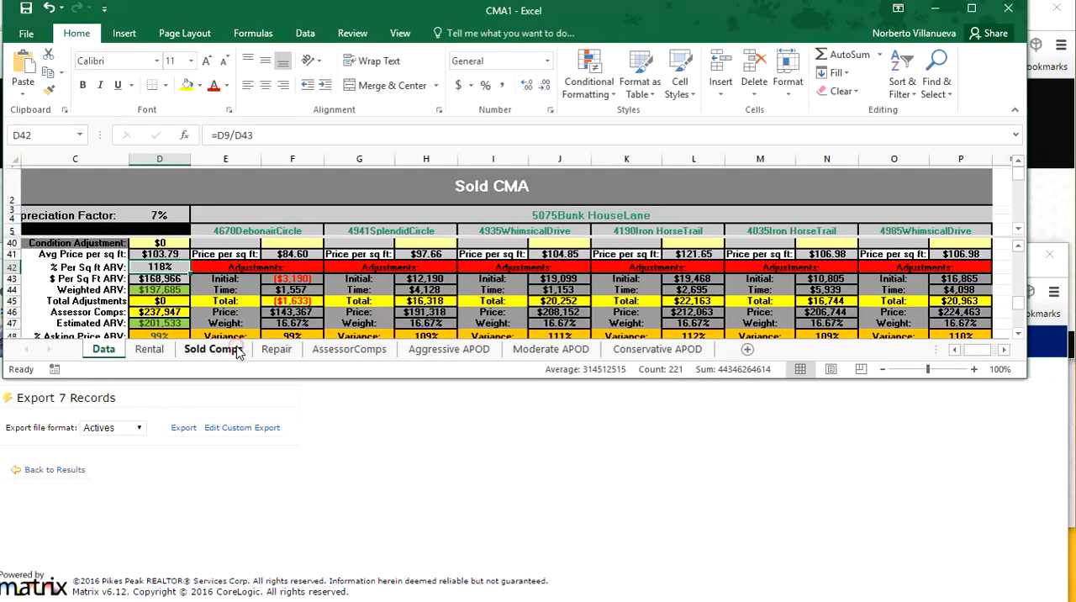
{"action": "scroll", "coordinate": [535, 277], "scroll_direction": "down", "scroll_amount": 1}
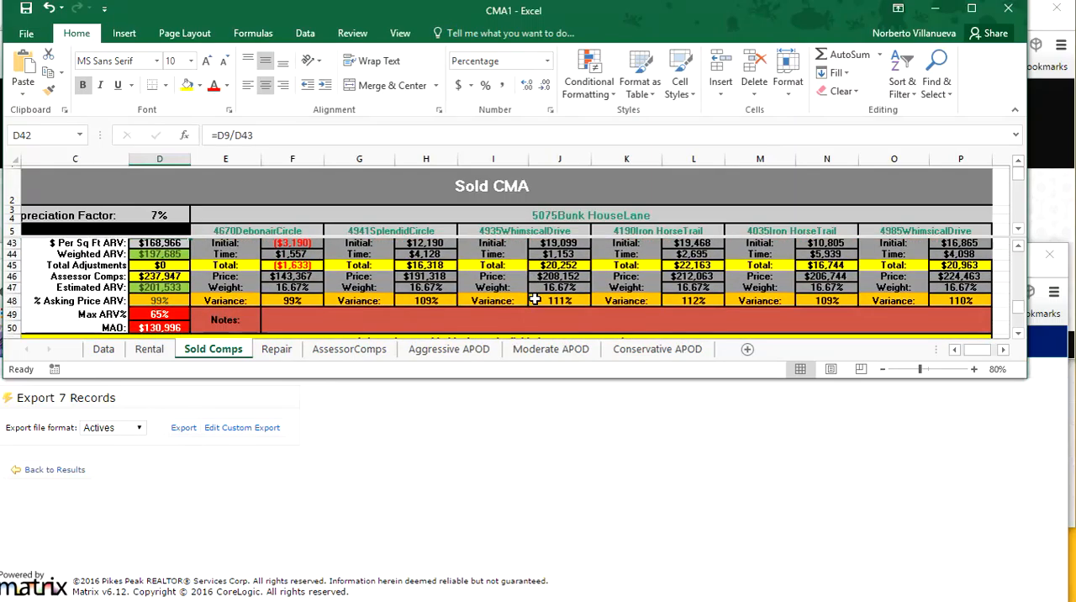
{"action": "scroll", "coordinate": [361, 314], "scroll_direction": "up", "scroll_amount": 2}
{"action": "scroll", "coordinate": [361, 314], "scroll_direction": "up", "scroll_amount": 4}
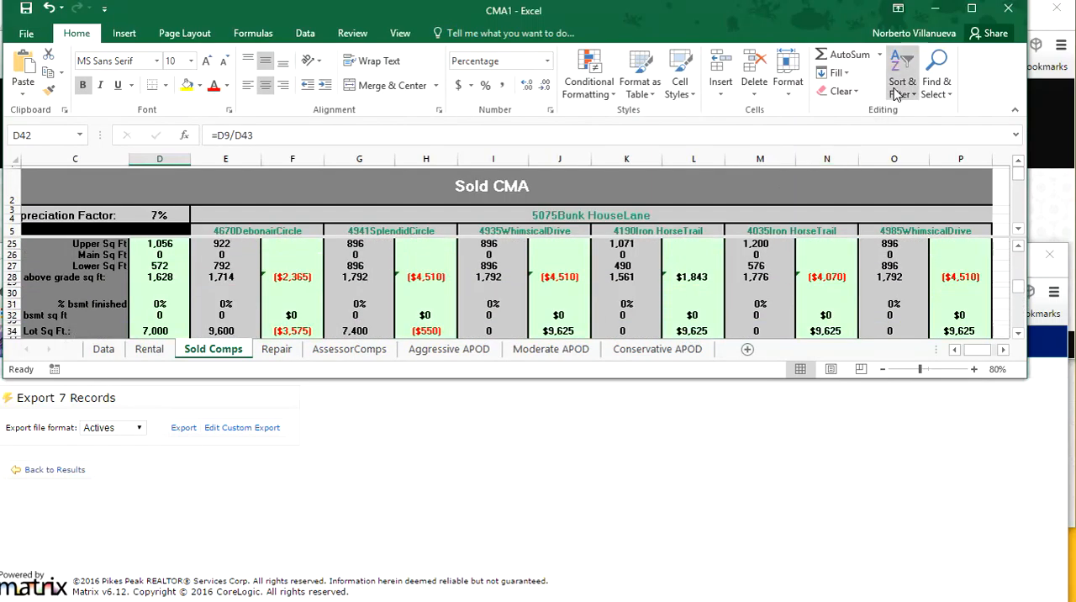
{"action": "left_click", "coordinate": [971, 9]}
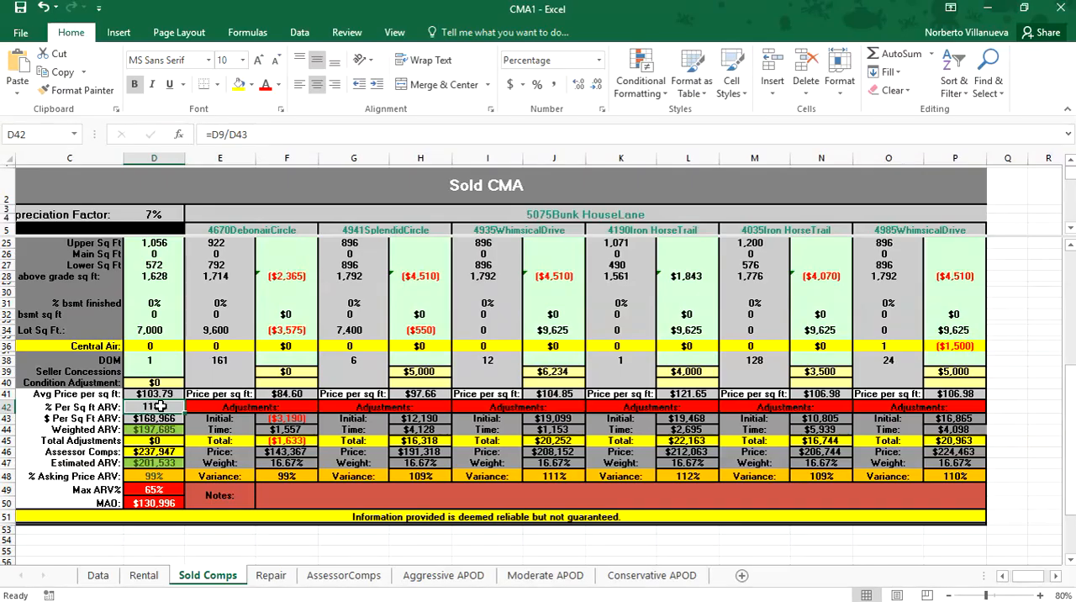
{"action": "scroll", "coordinate": [192, 408], "scroll_direction": "up", "scroll_amount": 1}
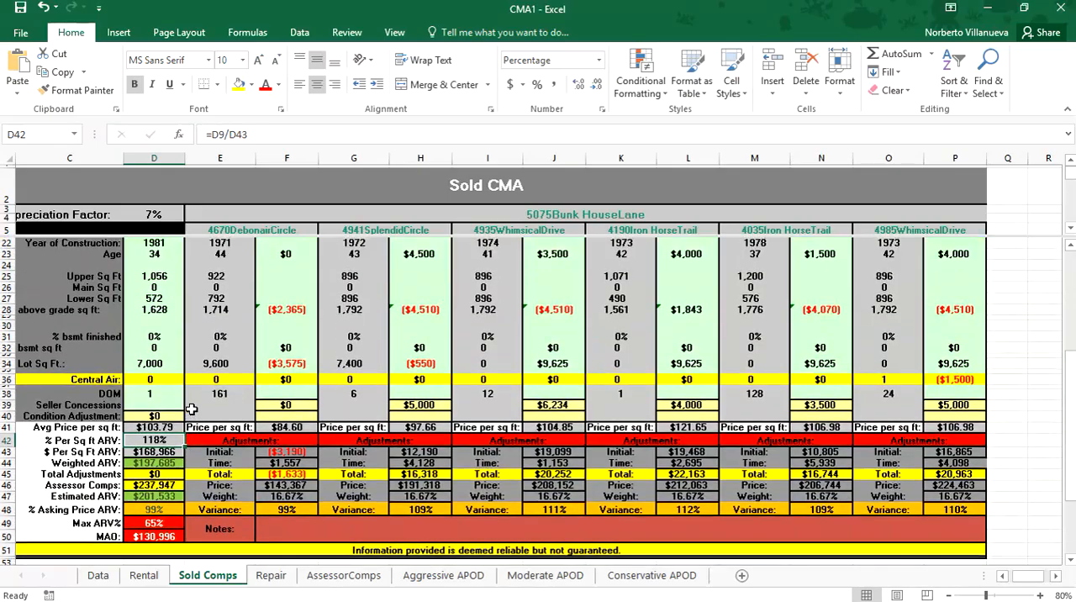
{"action": "scroll", "coordinate": [192, 408], "scroll_direction": "up", "scroll_amount": 5}
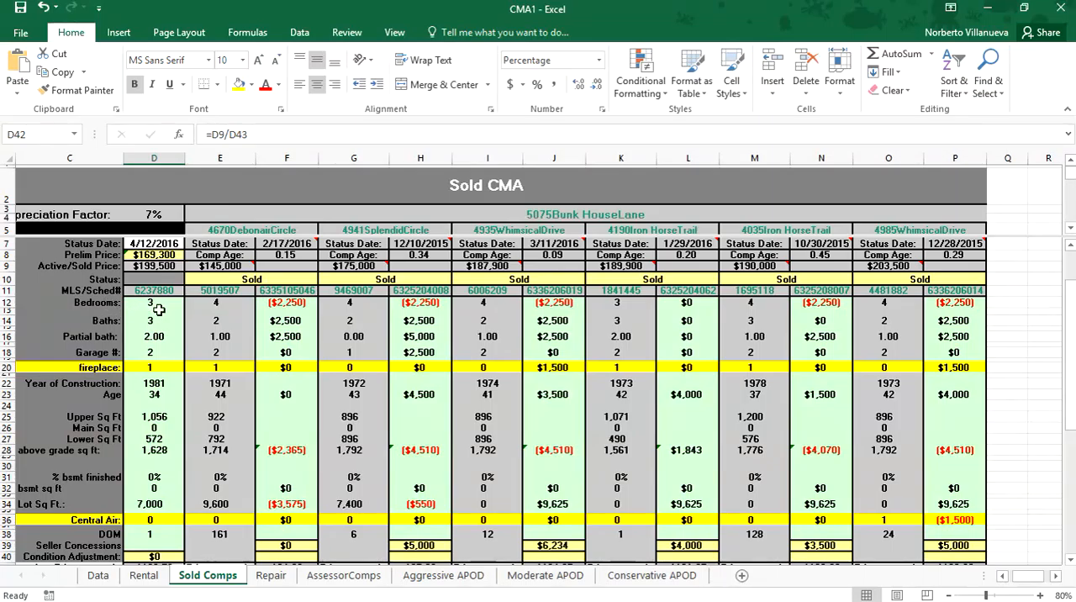
{"action": "left_click", "coordinate": [213, 304]}
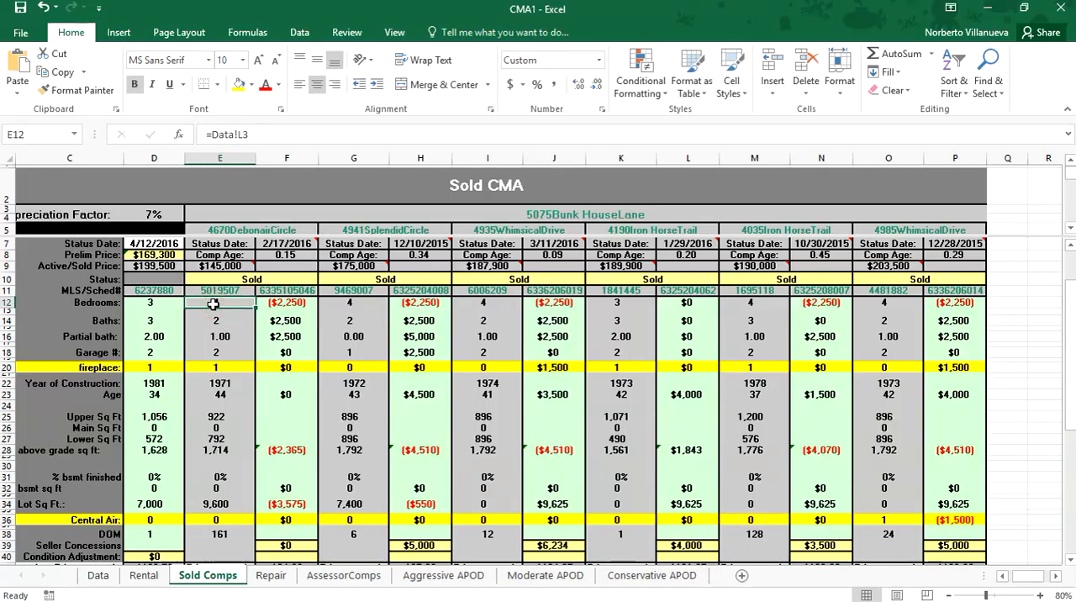
{"action": "left_click", "coordinate": [283, 305]}
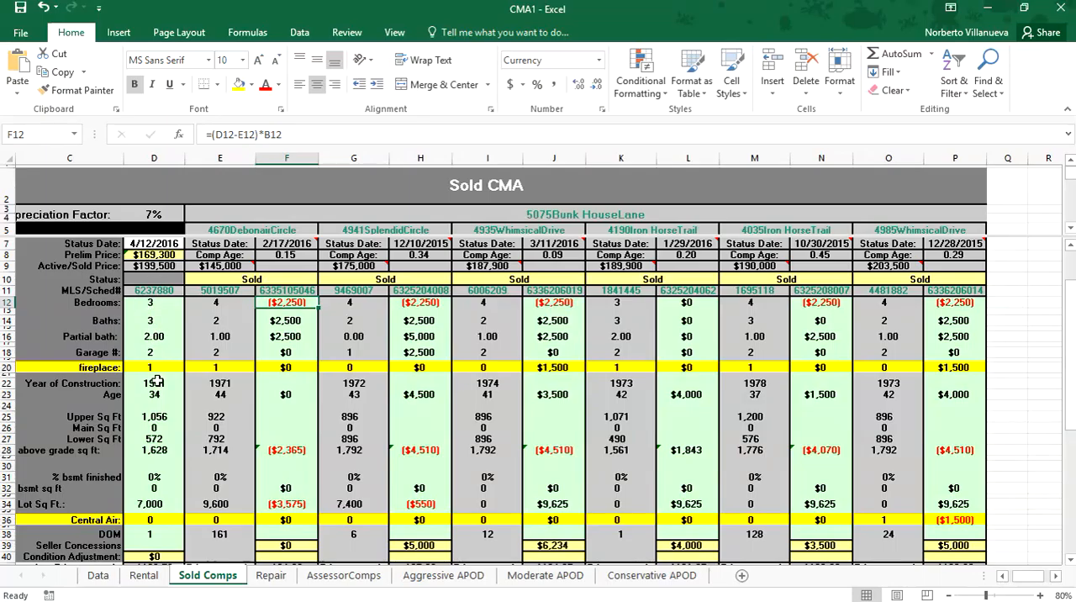
{"action": "scroll", "coordinate": [300, 469], "scroll_direction": "down", "scroll_amount": 1}
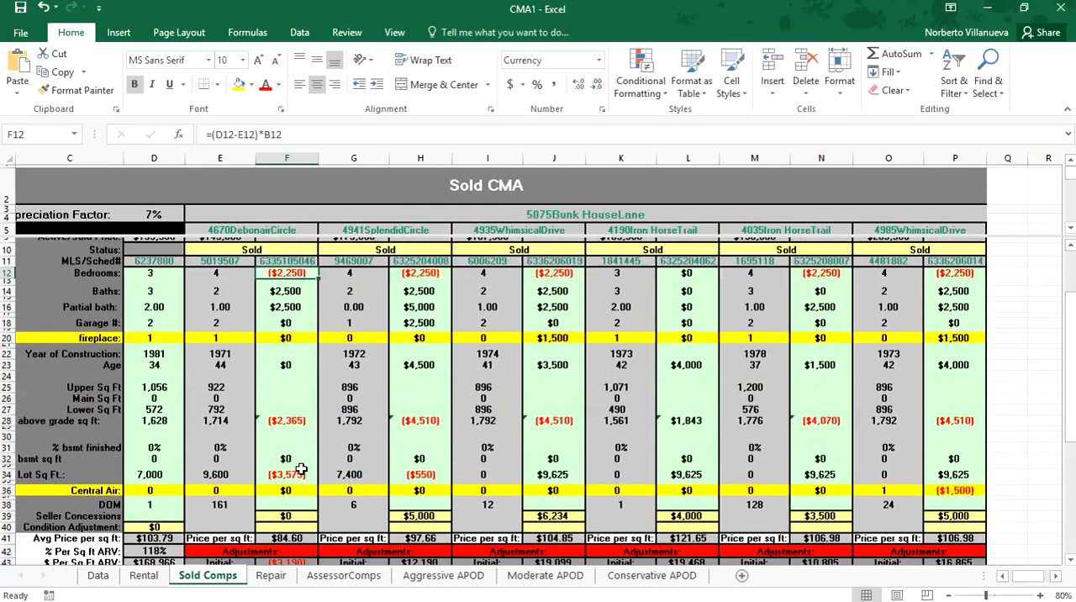
{"action": "scroll", "coordinate": [300, 469], "scroll_direction": "down", "scroll_amount": 2}
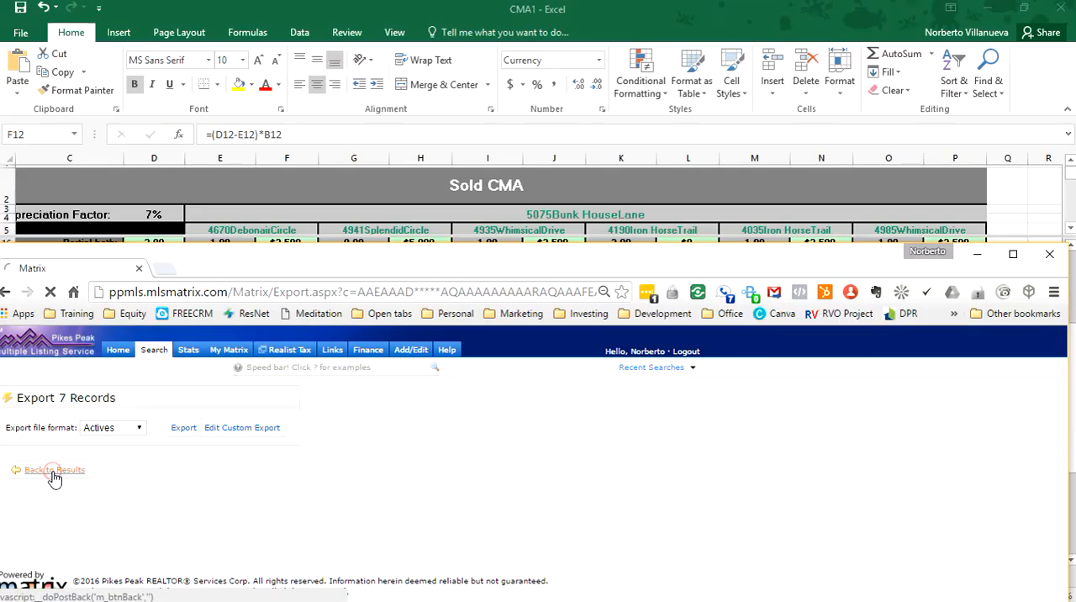
Step: Switch to Matrix, display the narrowed results as an Agent Full Report, review the subject property's square footage and features, and return to Excel
{"action": "left_click", "coordinate": [53, 471]}
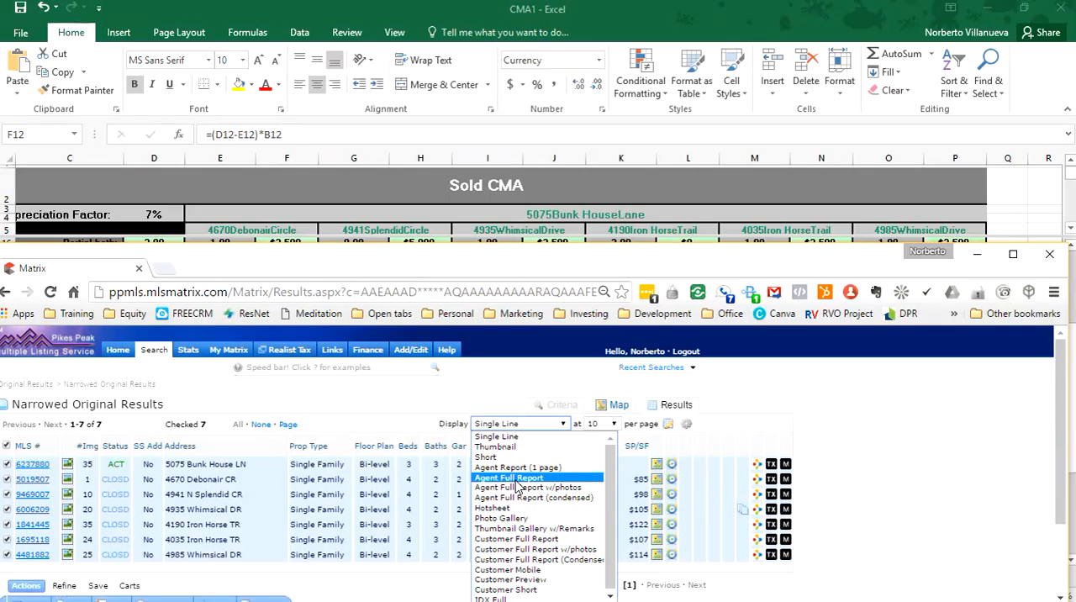
{"action": "left_click", "coordinate": [515, 477]}
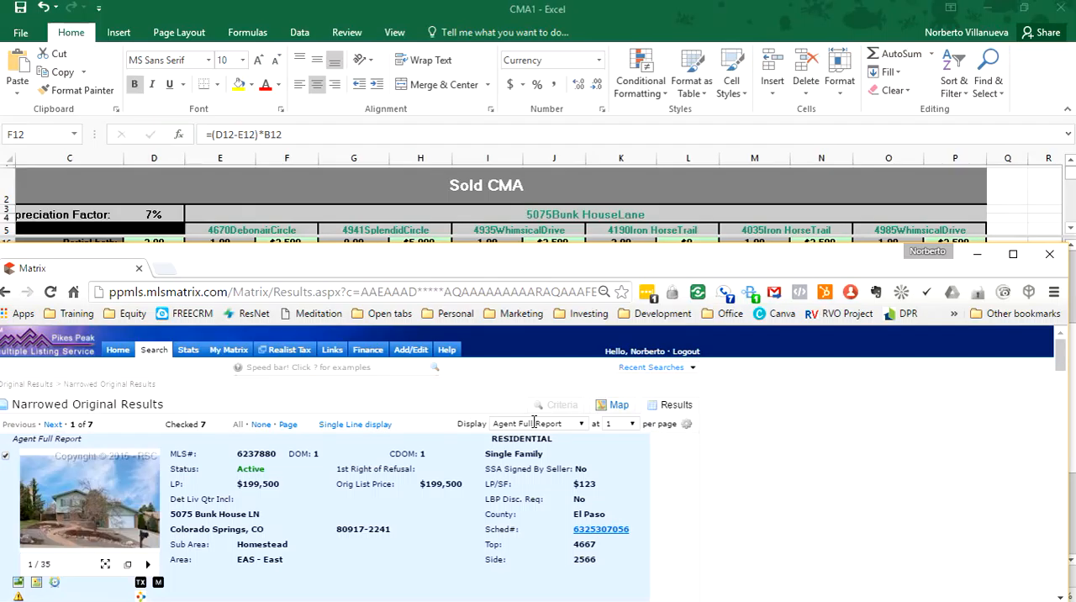
{"action": "scroll", "coordinate": [510, 508], "scroll_direction": "down", "scroll_amount": 10}
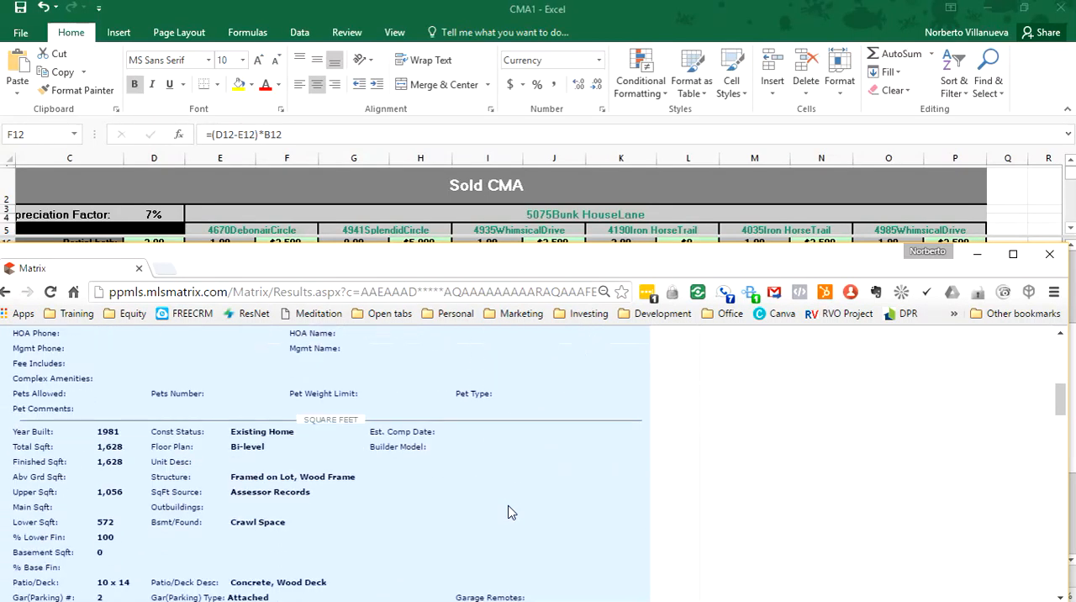
{"action": "scroll", "coordinate": [510, 513], "scroll_direction": "down", "scroll_amount": 3}
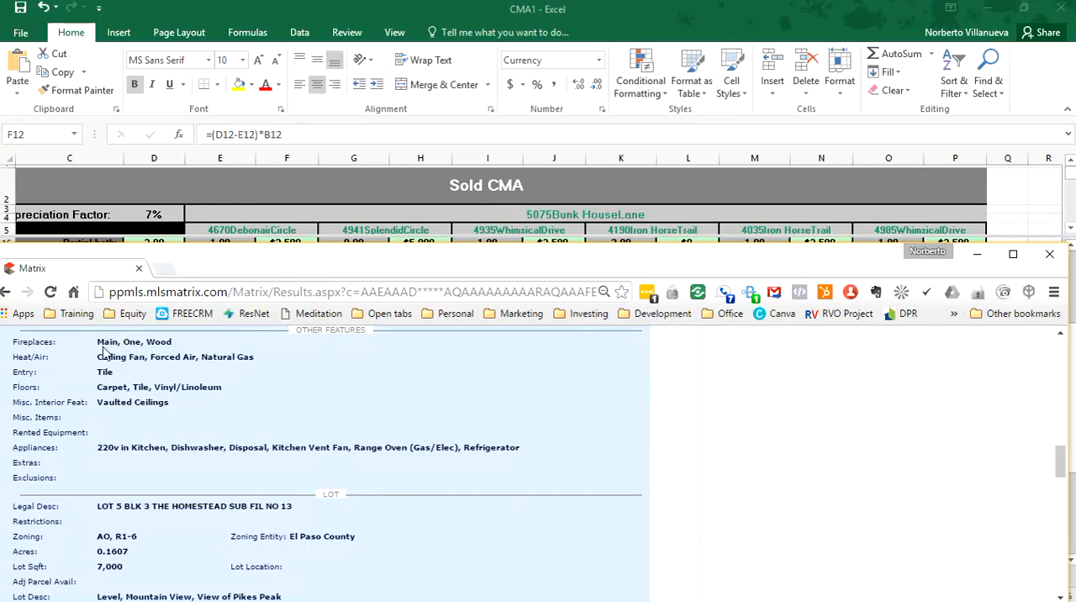
{"action": "left_click", "coordinate": [271, 225]}
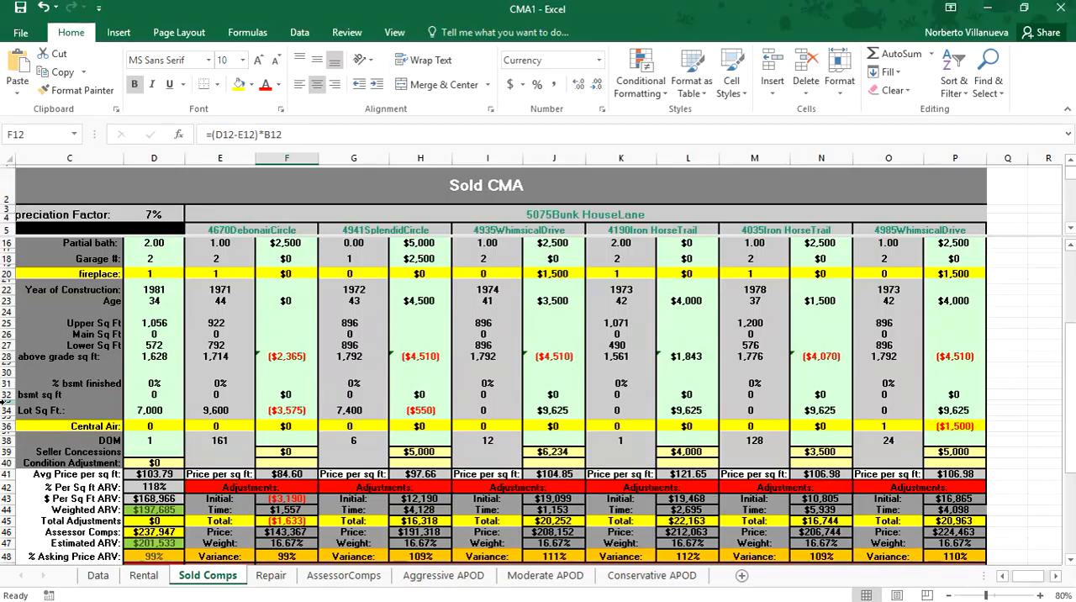
Step: Switch to StopwatchTimer, stop the running stopwatch, and return to the CMA1 workbook
{"action": "key", "text": "alt+Tab"}
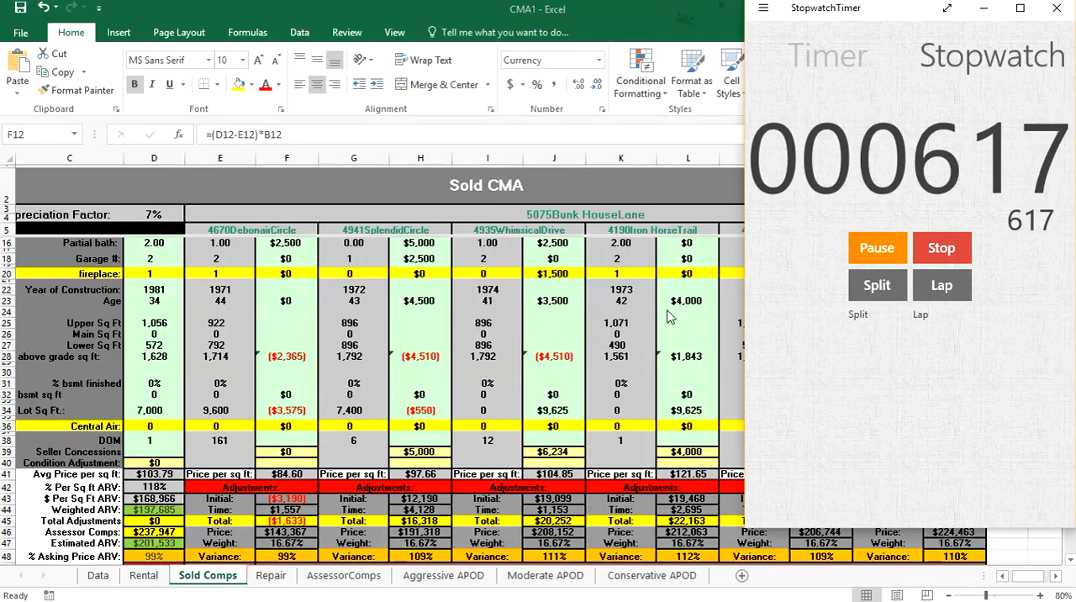
{"action": "left_click", "coordinate": [940, 260]}
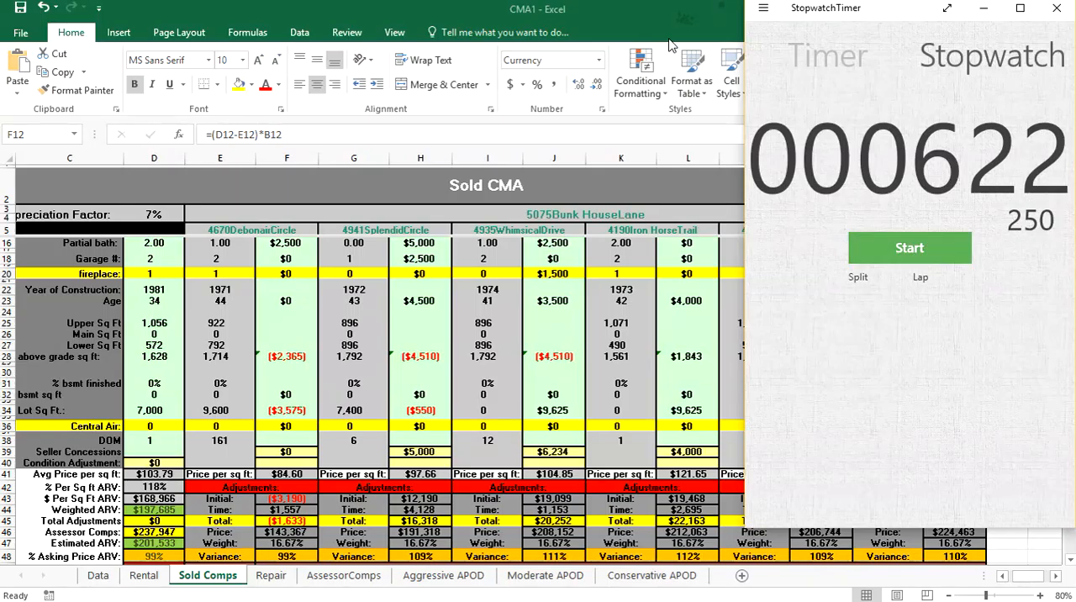
{"action": "left_click", "coordinate": [624, 17]}
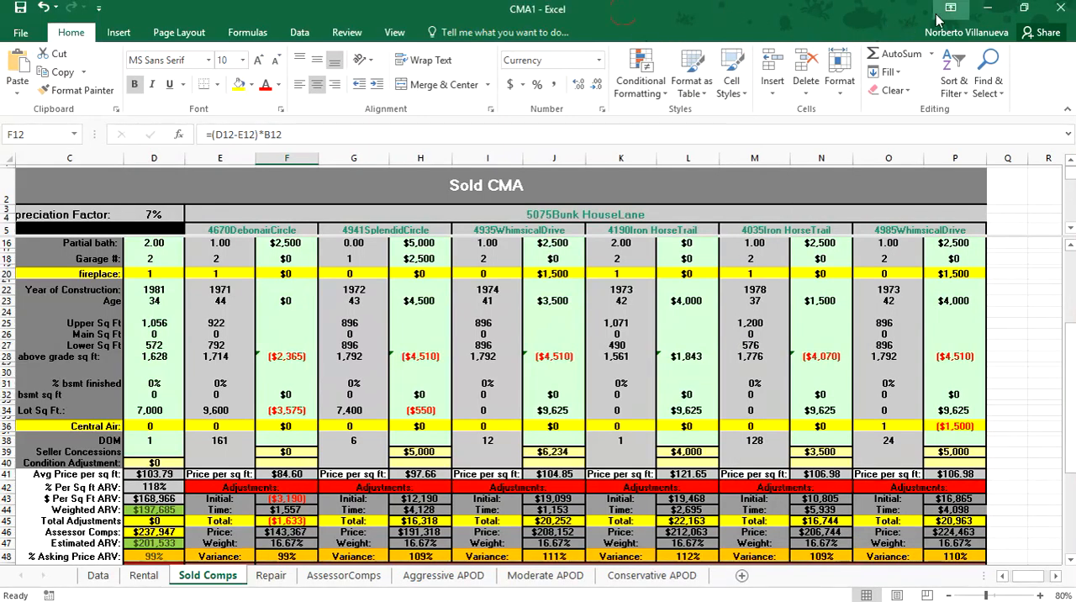